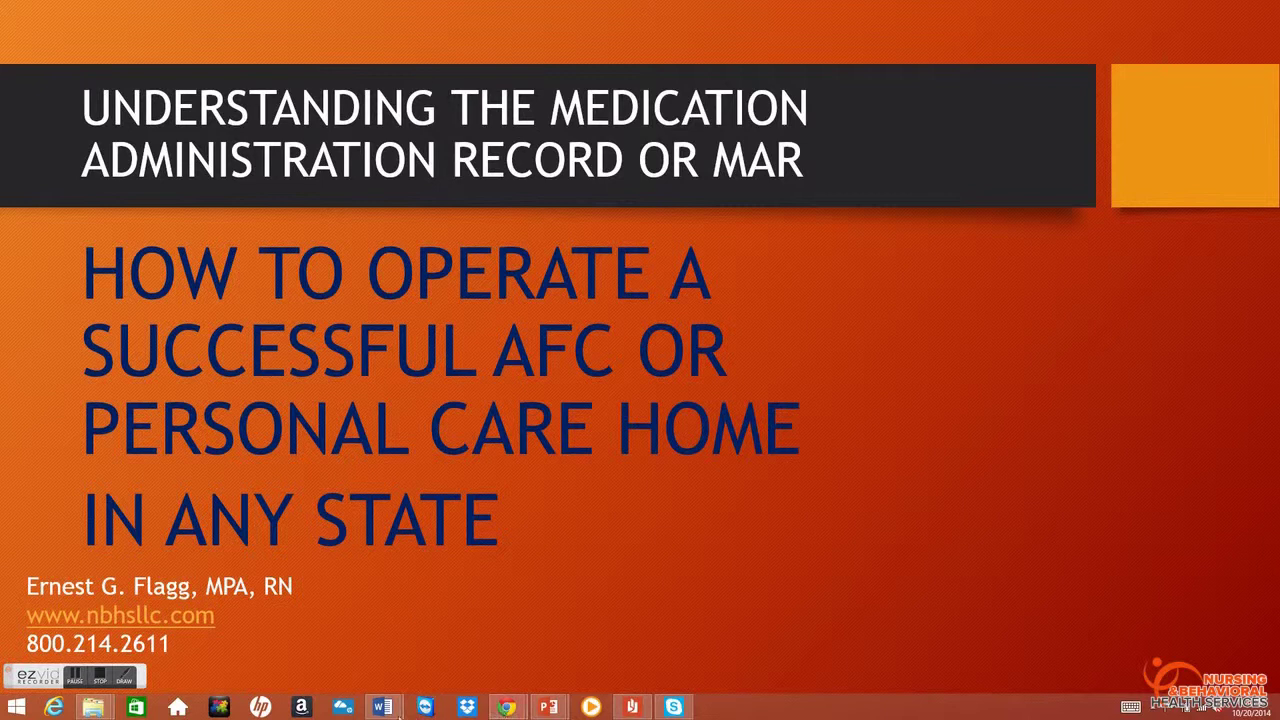
# - Switch to the MAR Sheet_revised.docx document in Word and look over the form from header to resident details
pyautogui.moveTo(390, 706)
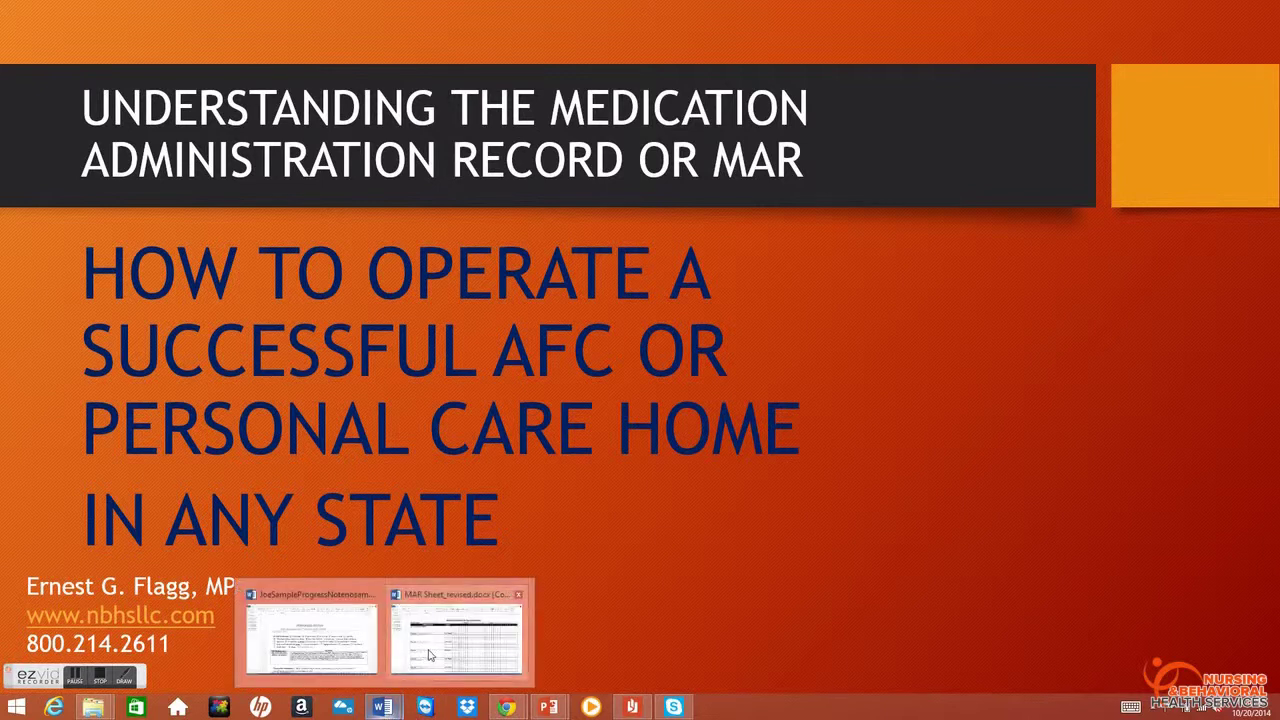
pyautogui.click(470, 658)
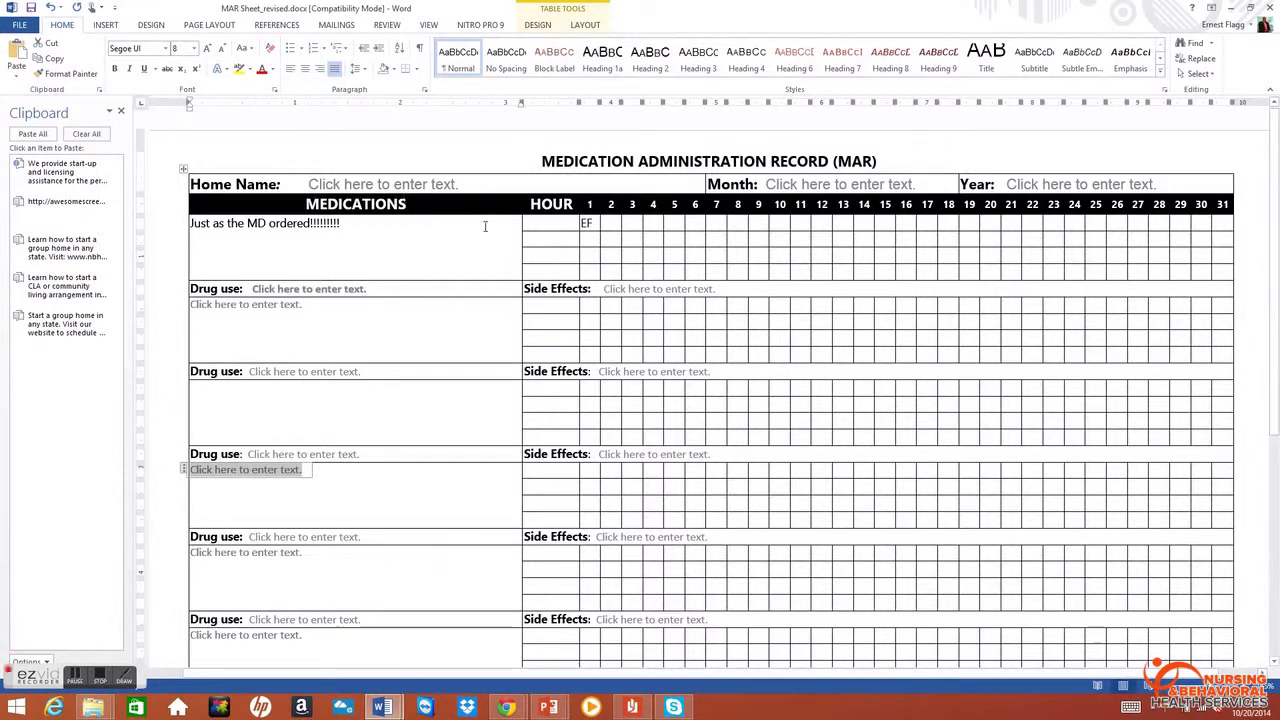
pyautogui.scroll(-8, 716, 374)
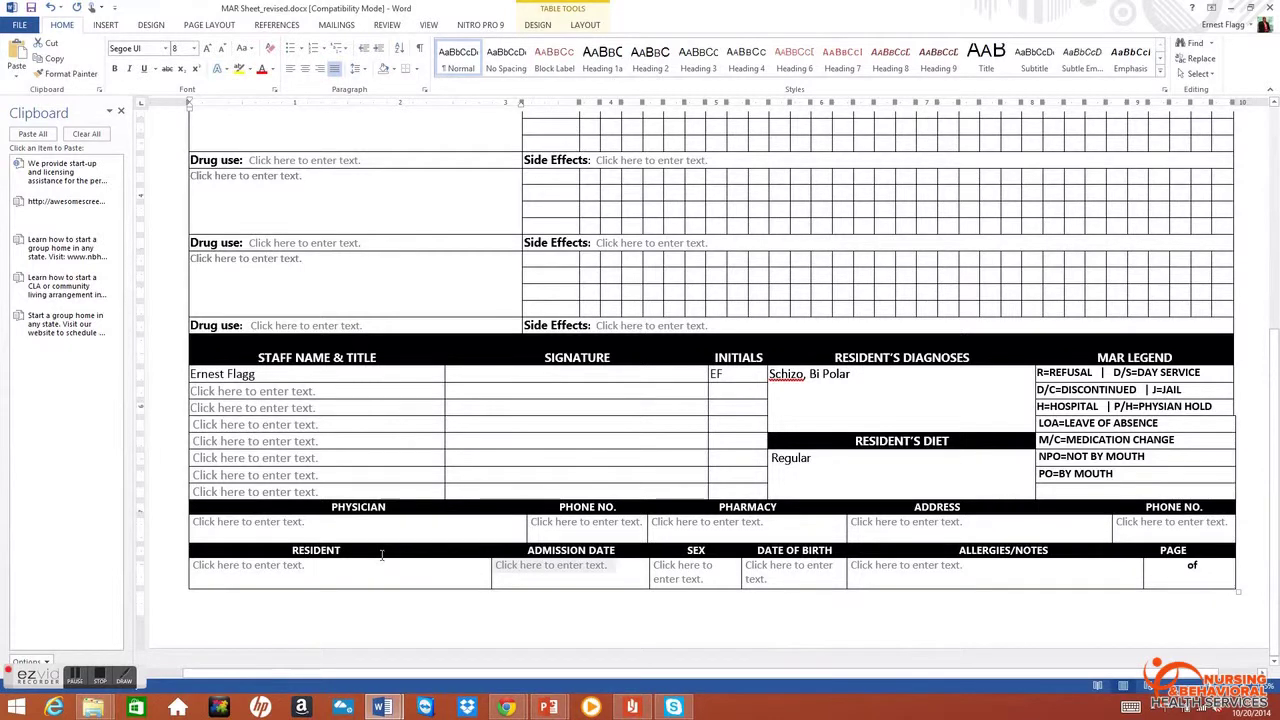
pyautogui.scroll(10, 344, 568)
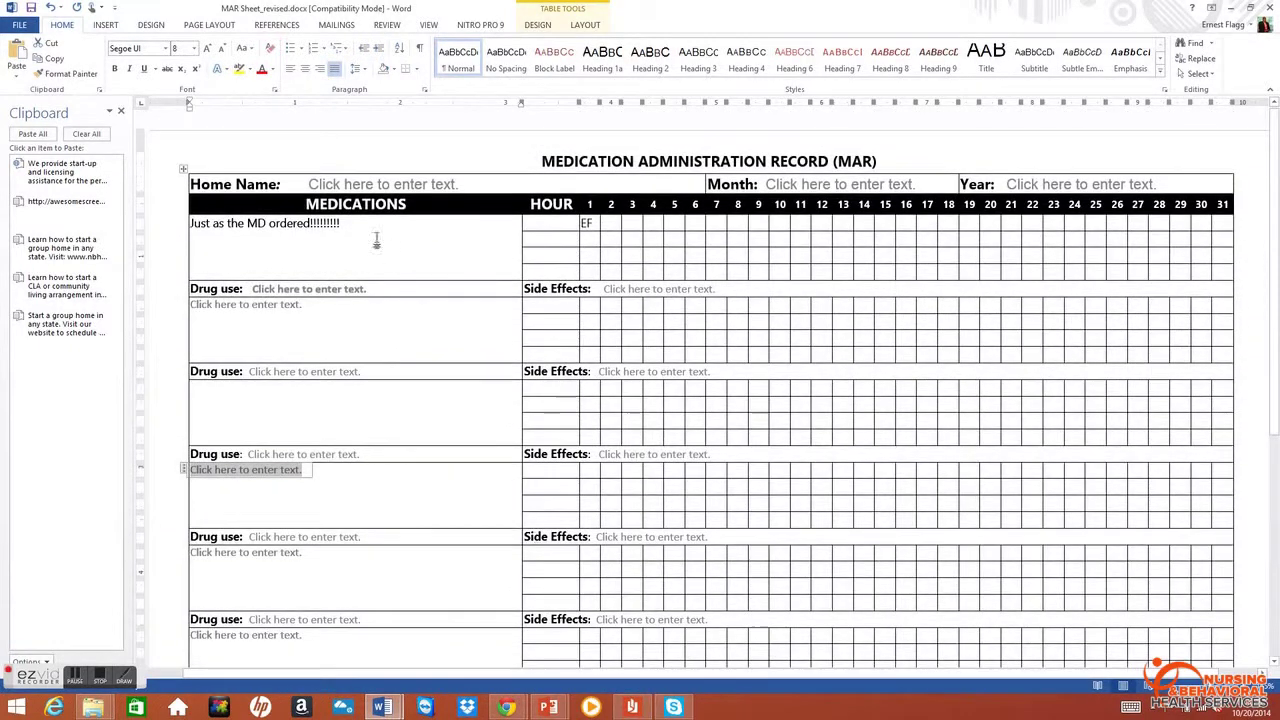
# - Examine the Home Name, Month and Year fields and the numbered day cells of the first medication row
pyautogui.click(378, 186)
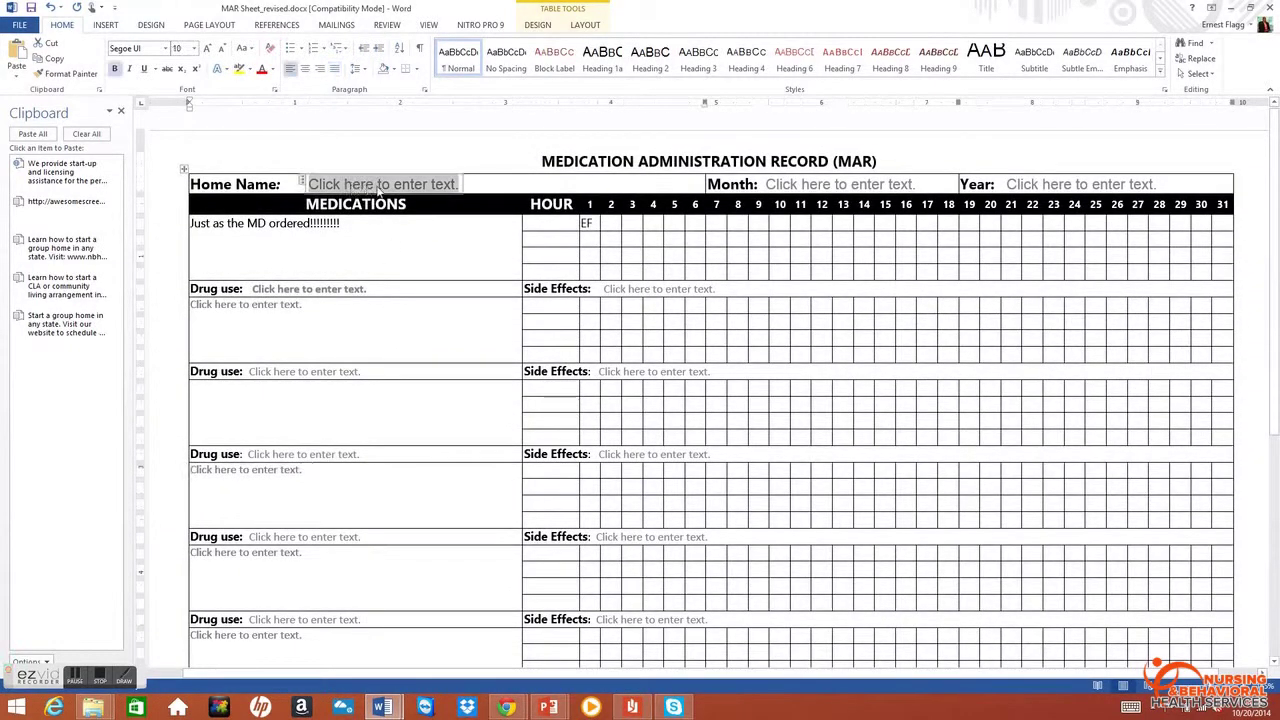
pyautogui.click(822, 186)
pyautogui.click(1066, 184)
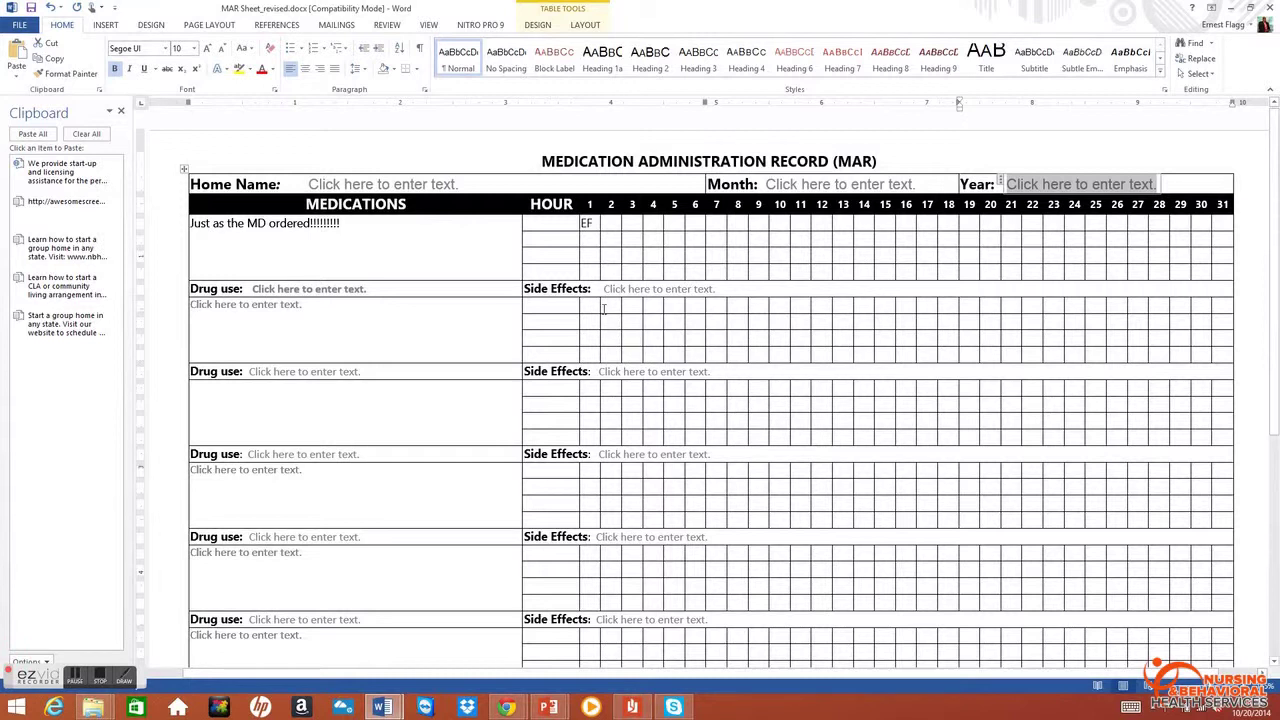
pyautogui.click(626, 225)
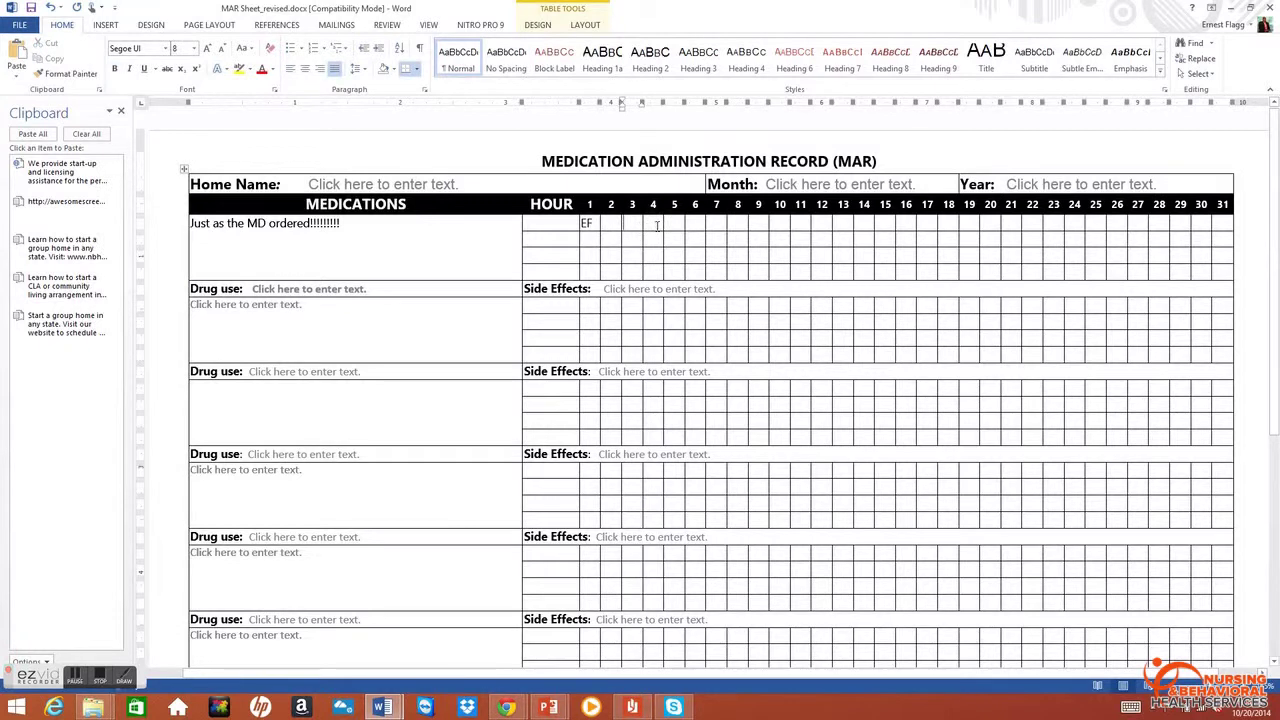
pyautogui.press('Tab')
pyautogui.press('Tab')
pyautogui.scroll(-1, 326, 250)
pyautogui.scroll(-3, 343, 265)
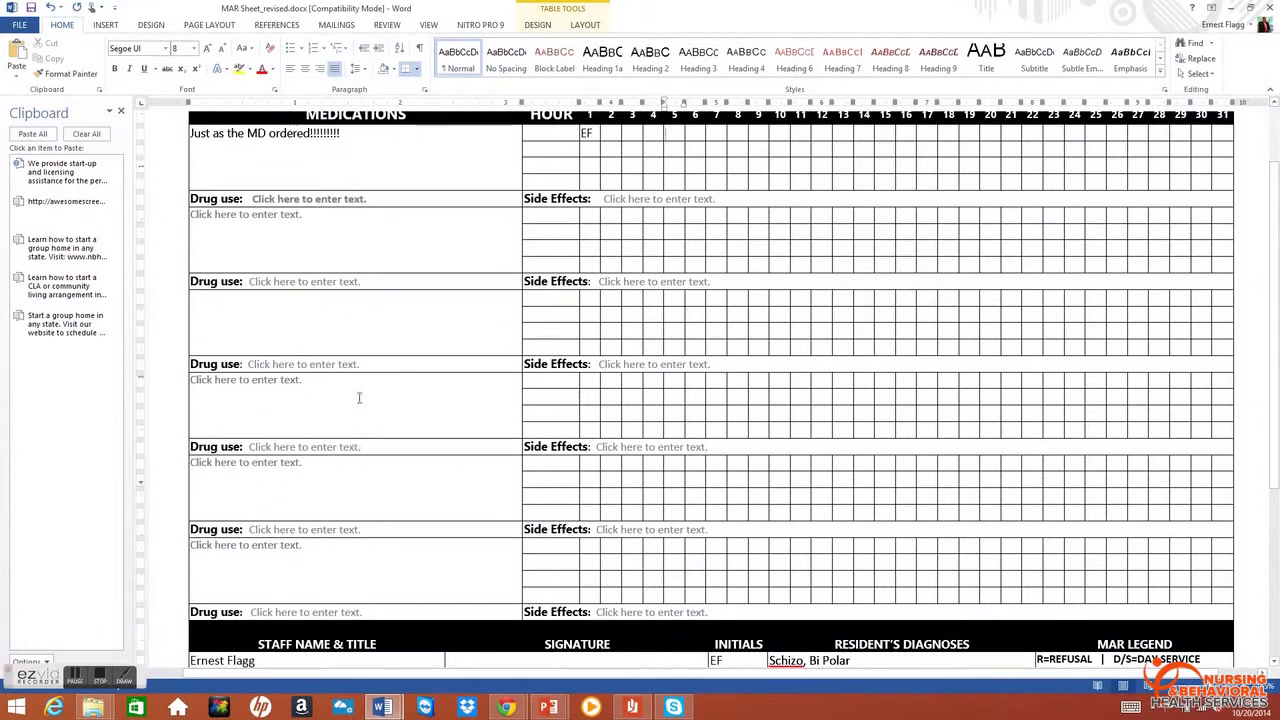
pyautogui.scroll(4, 362, 266)
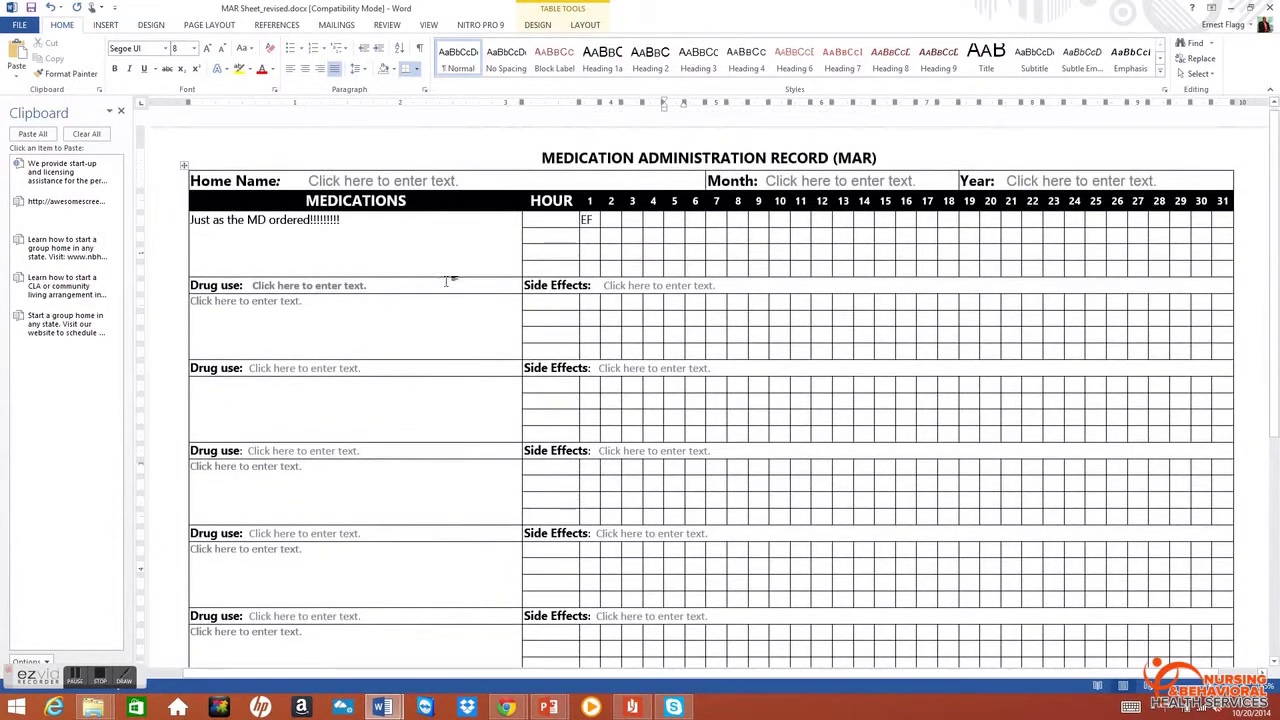
# - Examine the first medication's order text and the Hour cells beside it
pyautogui.scroll(-1, 372, 292)
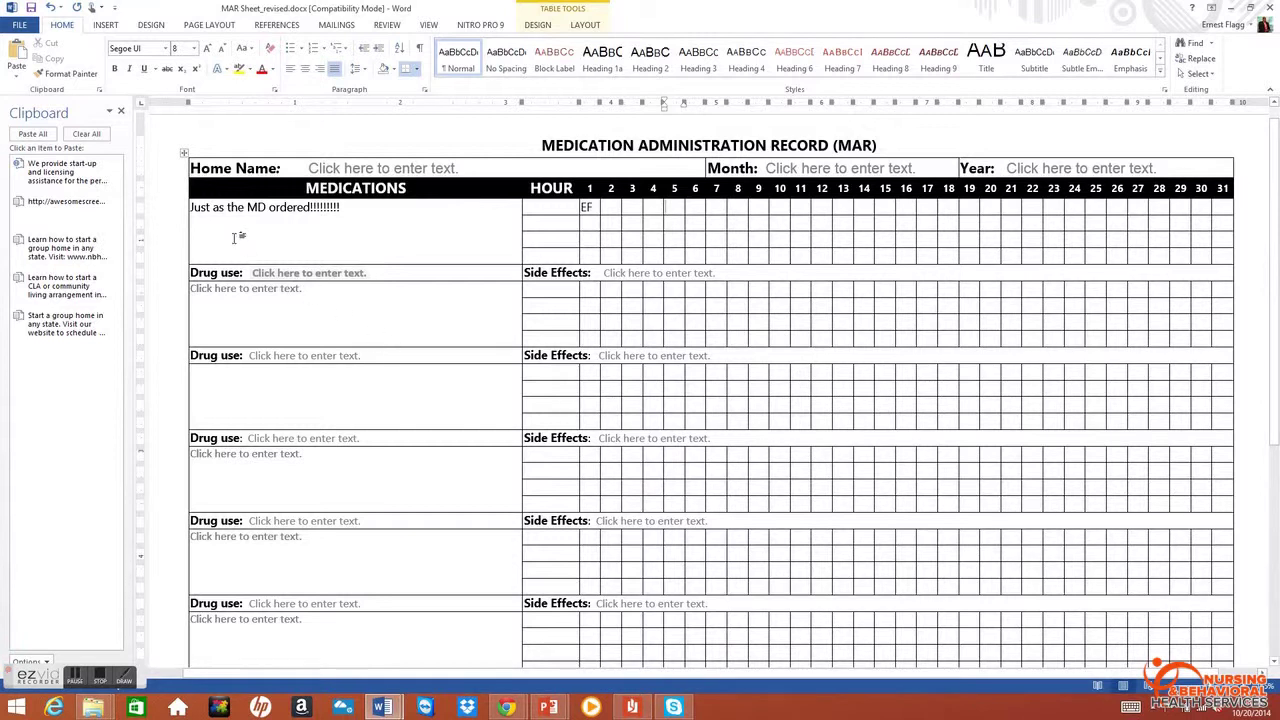
pyautogui.tripleClick(198, 207)
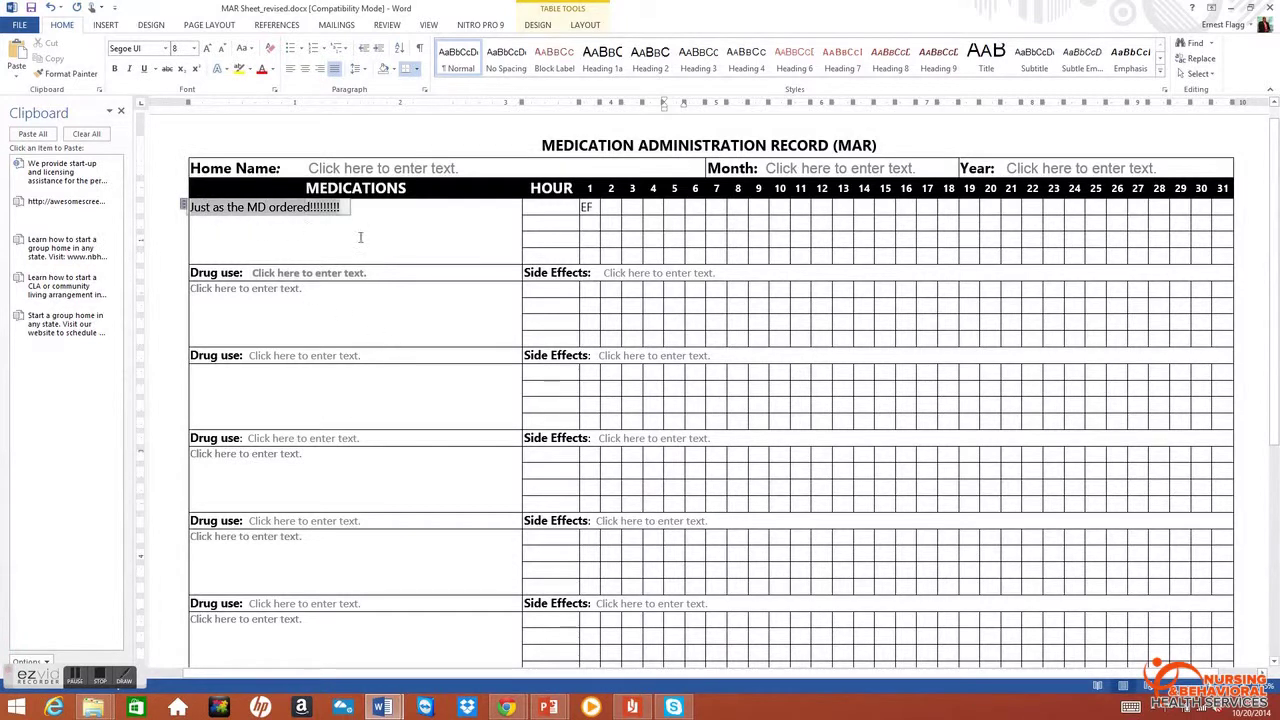
pyautogui.click(398, 238)
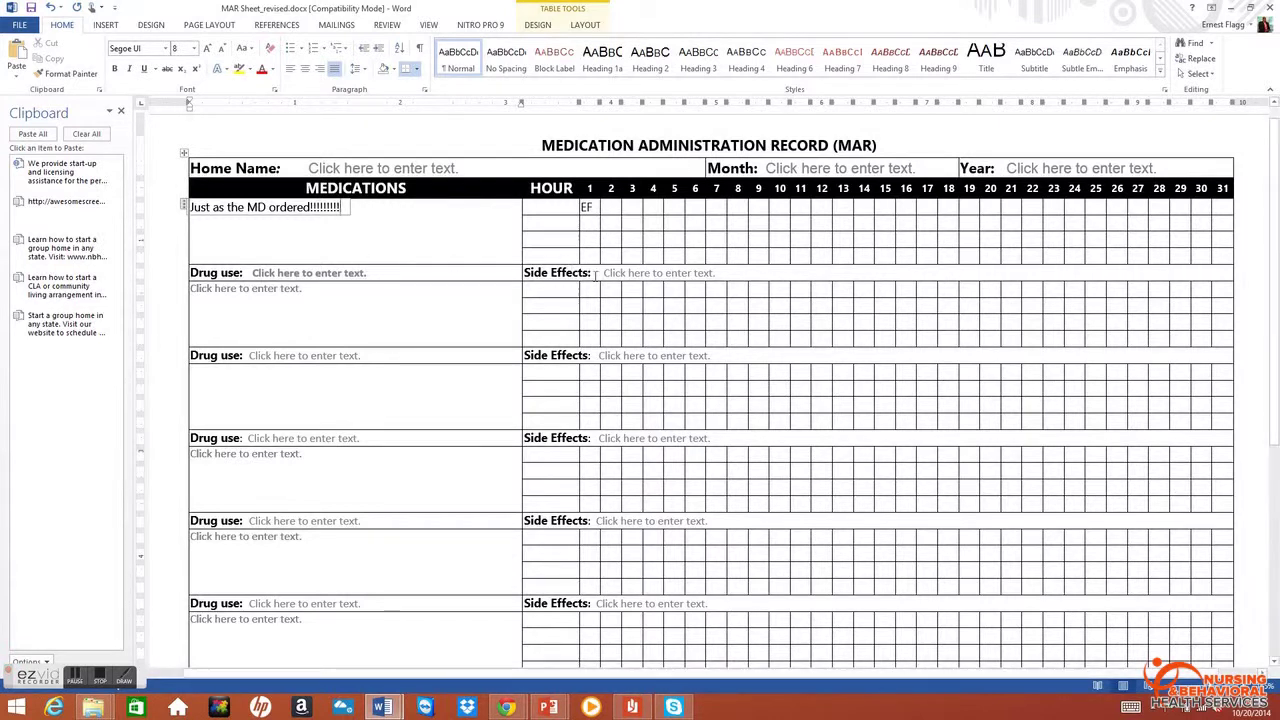
pyautogui.click(548, 220)
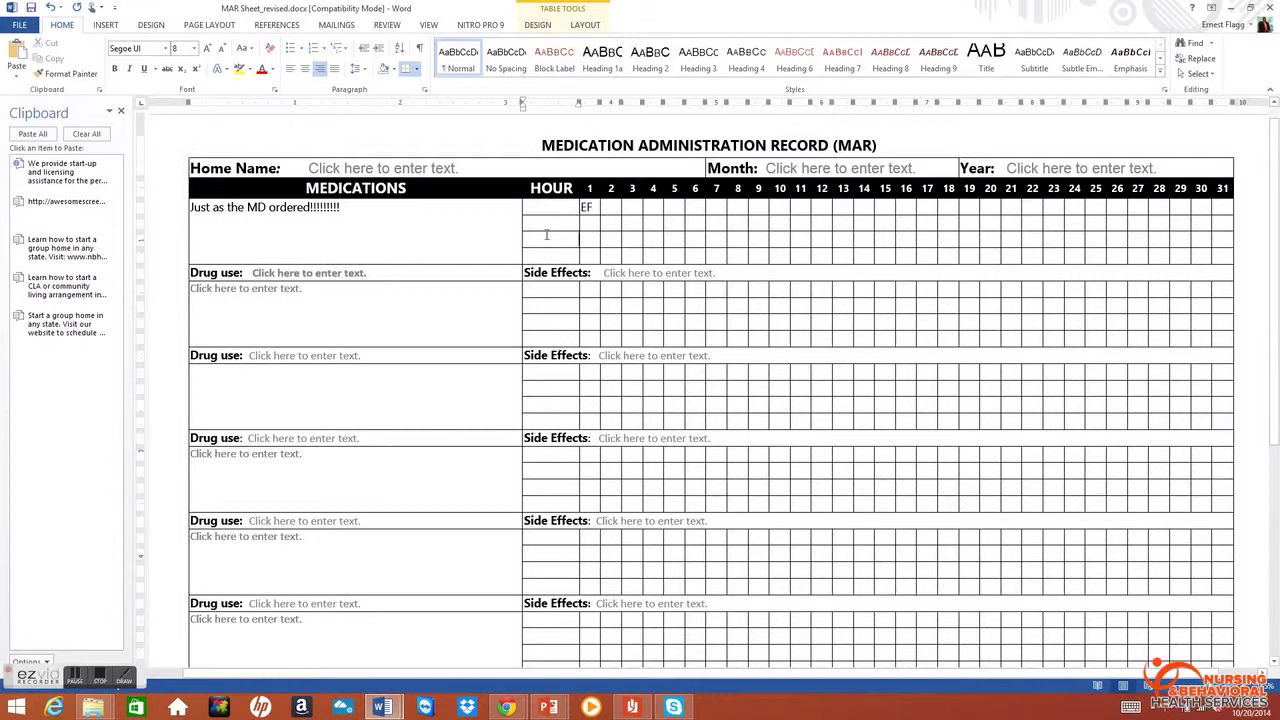
pyautogui.moveTo(548, 203); pyautogui.dragTo(549, 274)
pyautogui.click(544, 209)
pyautogui.moveTo(544, 209); pyautogui.dragTo(545, 252)
pyautogui.click(496, 239)
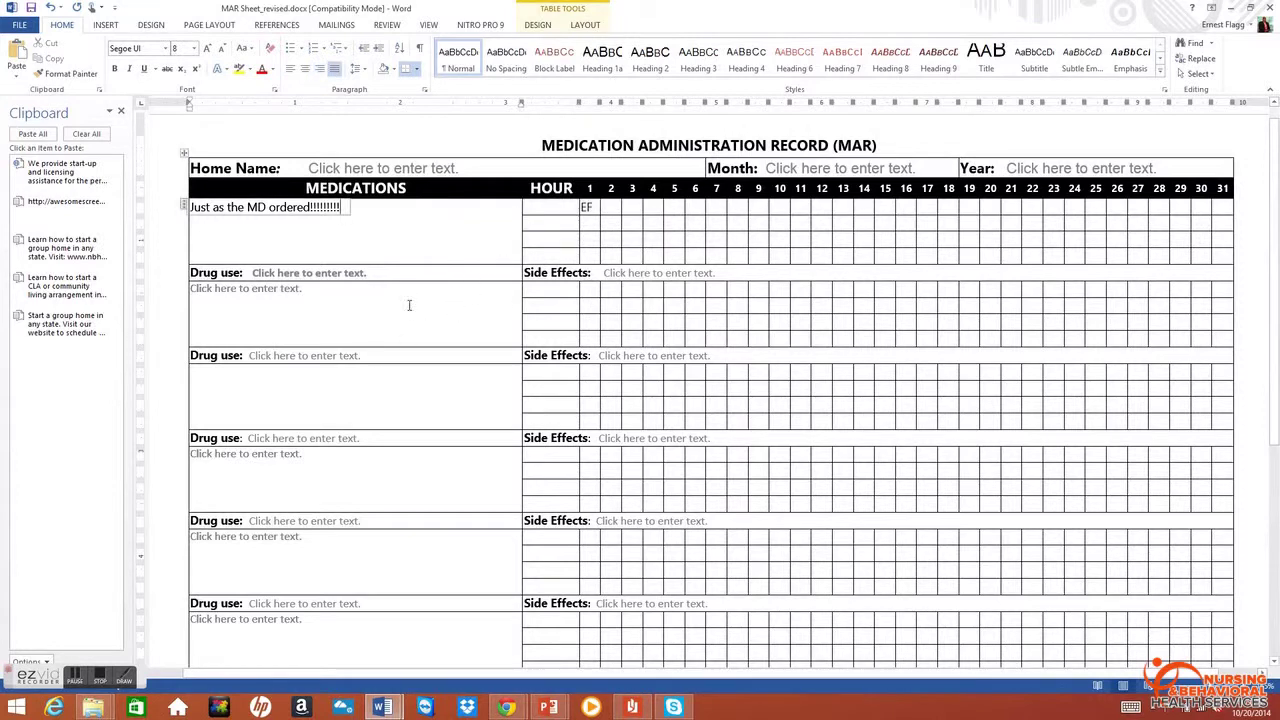
# - Fill the first medication's Side Effects with "hvaskkjasbjkbaskjdbaskjbasdj" and its Drug use with "bdajsdbaksjdbakjdbajdbasdjbajddb"
pyautogui.scroll(-1, 433, 270)
pyautogui.scroll(-1, 450, 273)
pyautogui.scroll(2, 580, 270)
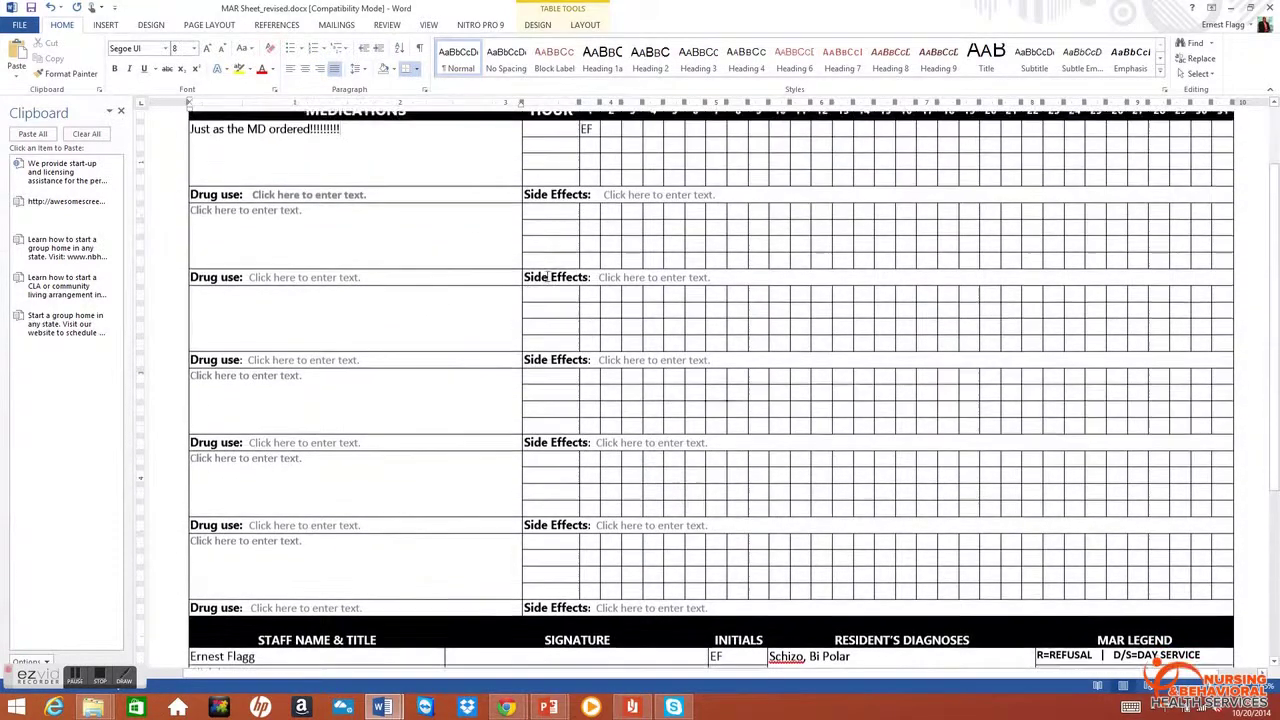
pyautogui.click(645, 259)
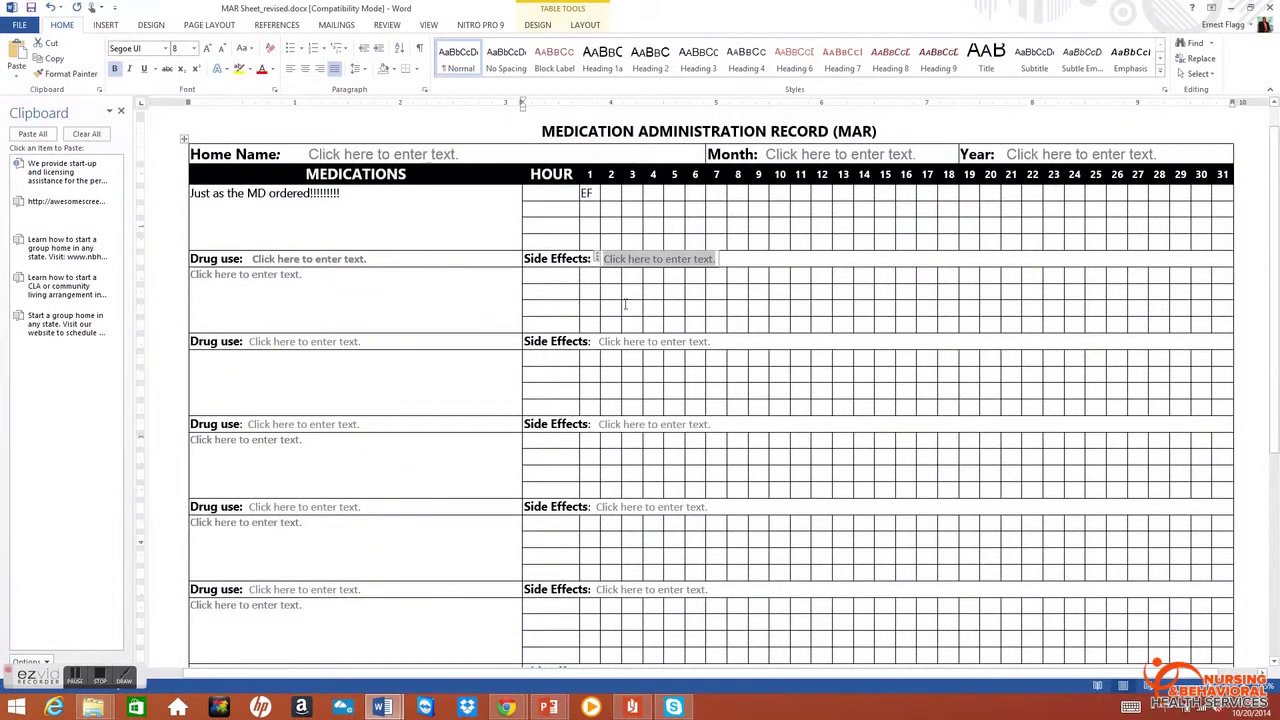
pyautogui.write('hvaskkjasbjkbaskjdbaskjbasdj')
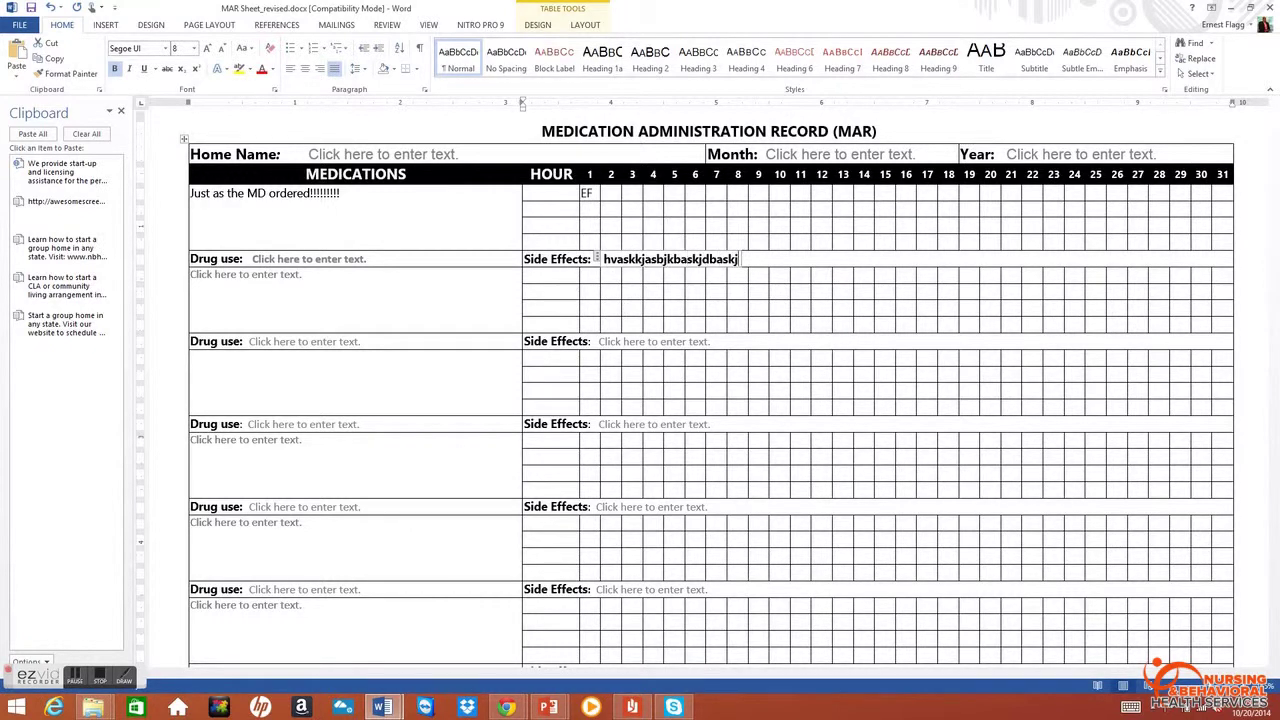
pyautogui.click(268, 260)
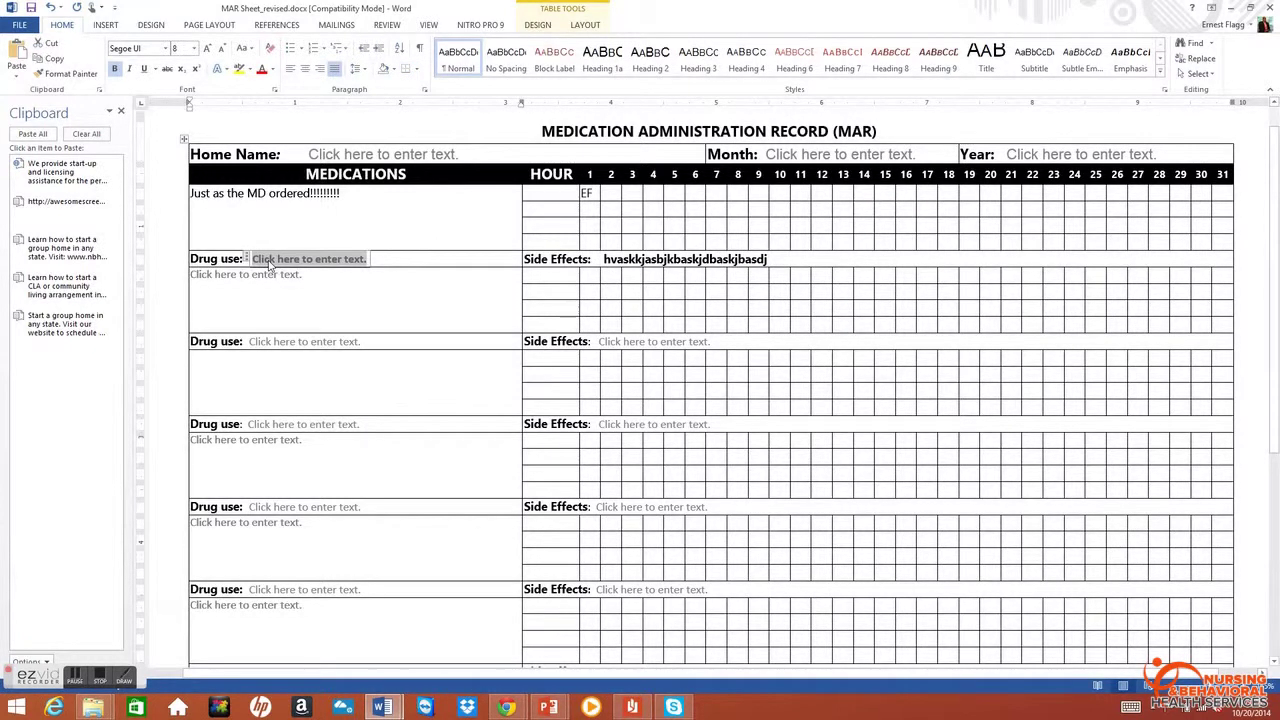
pyautogui.write('bdajsdbaksjdbakjdbajdbasdjbajddb')
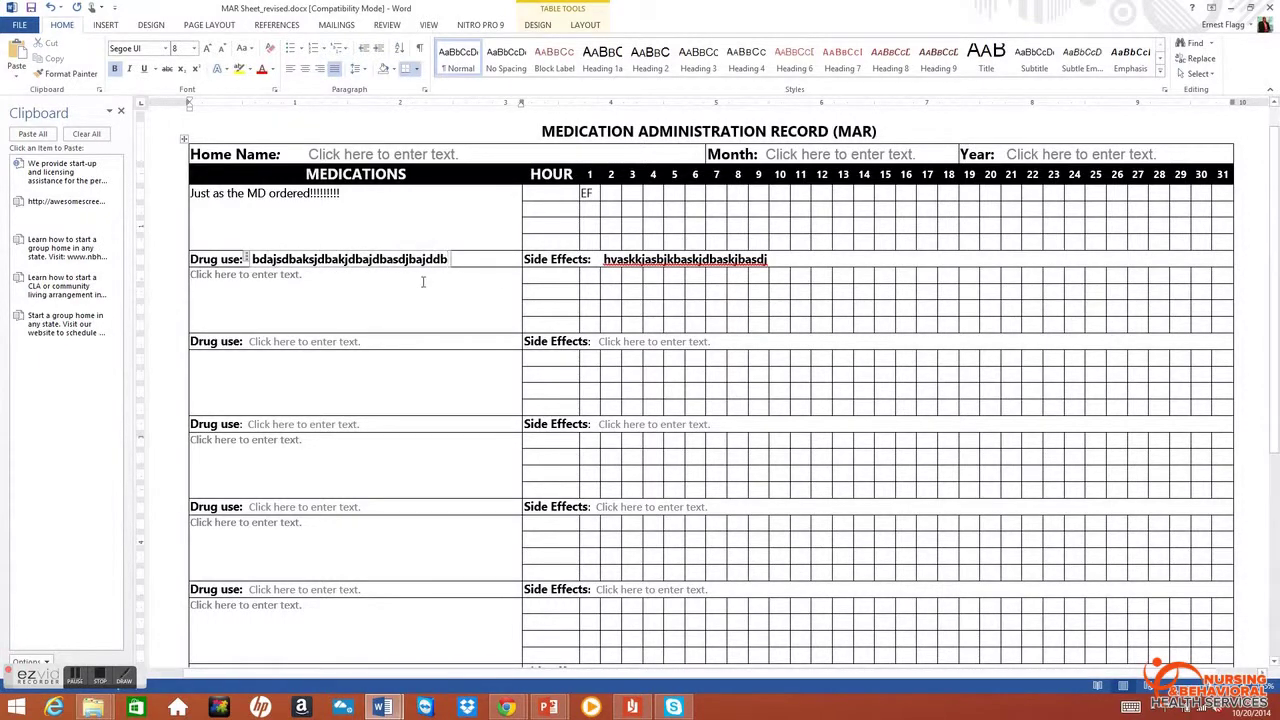
# - Examine the MAR Legend codes and the Resident's Diagnoses entry below the medication grid
pyautogui.scroll(-5, 423, 282)
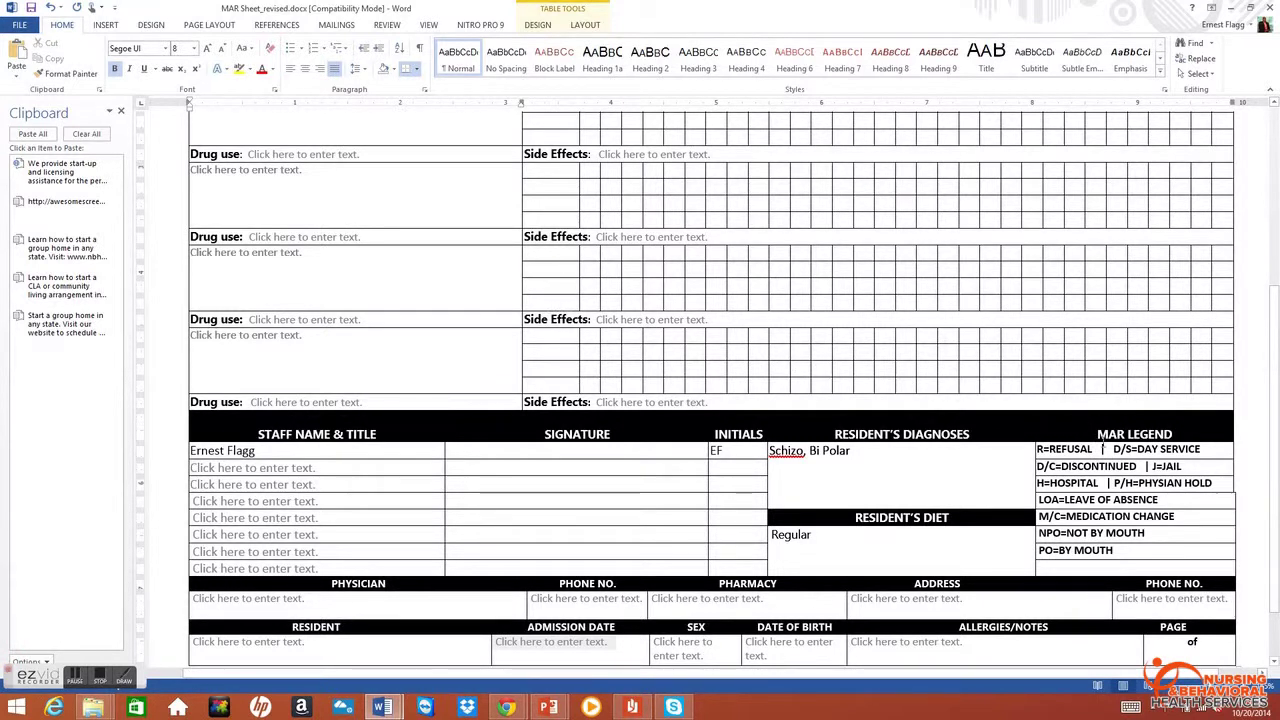
pyautogui.moveTo(1040, 452); pyautogui.dragTo(1070, 558)
pyautogui.click(1065, 560)
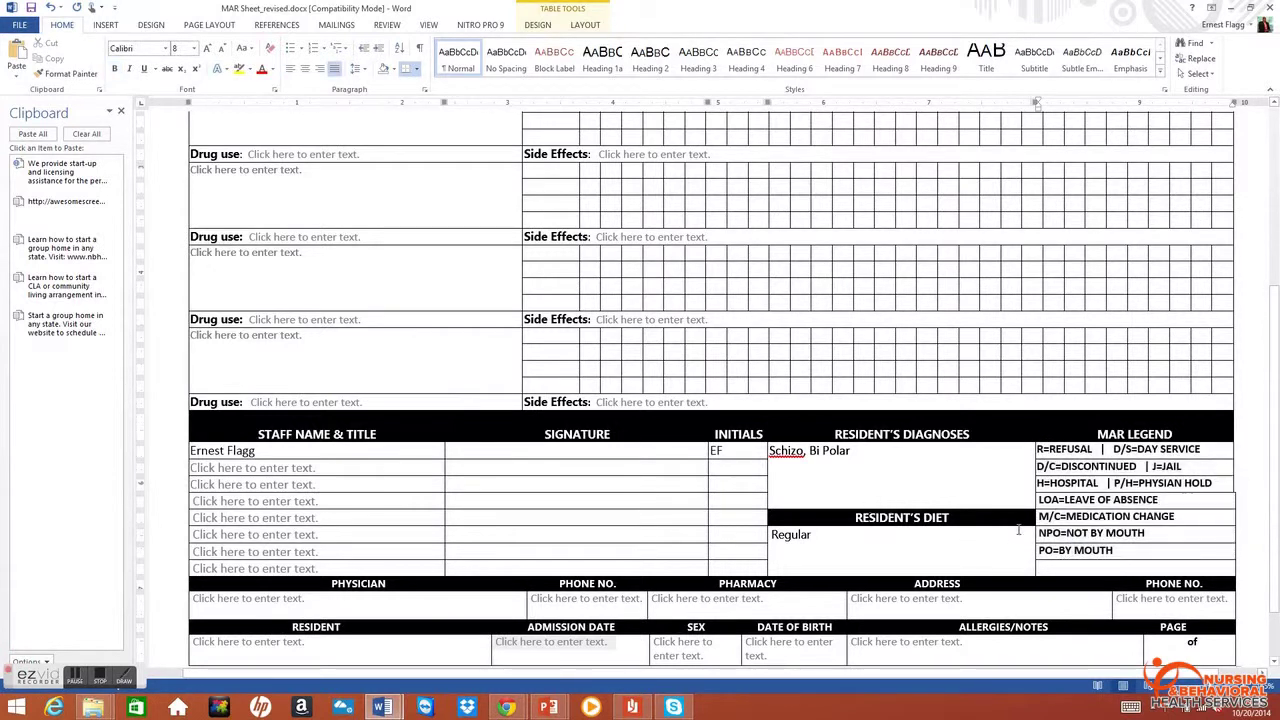
pyautogui.scroll(3, 694, 357)
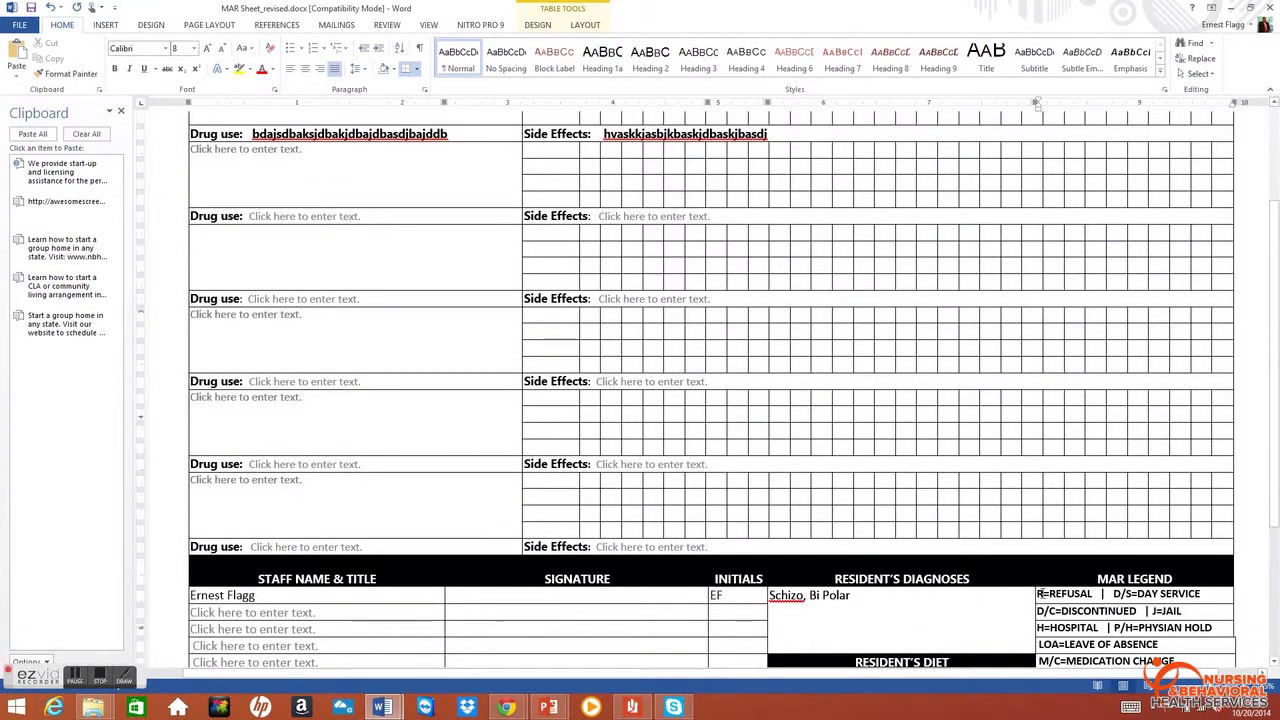
pyautogui.scroll(-3, 1070, 618)
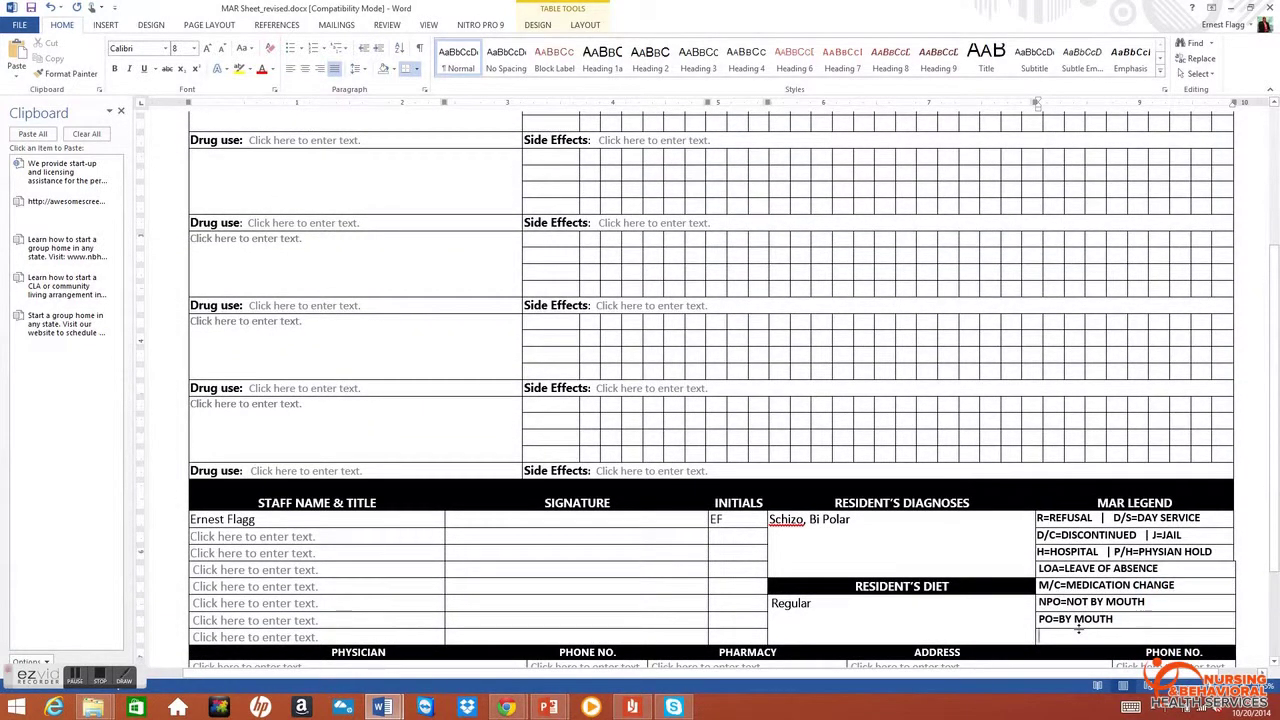
pyautogui.scroll(-2, 1078, 627)
pyautogui.click(787, 473)
pyautogui.click(766, 468)
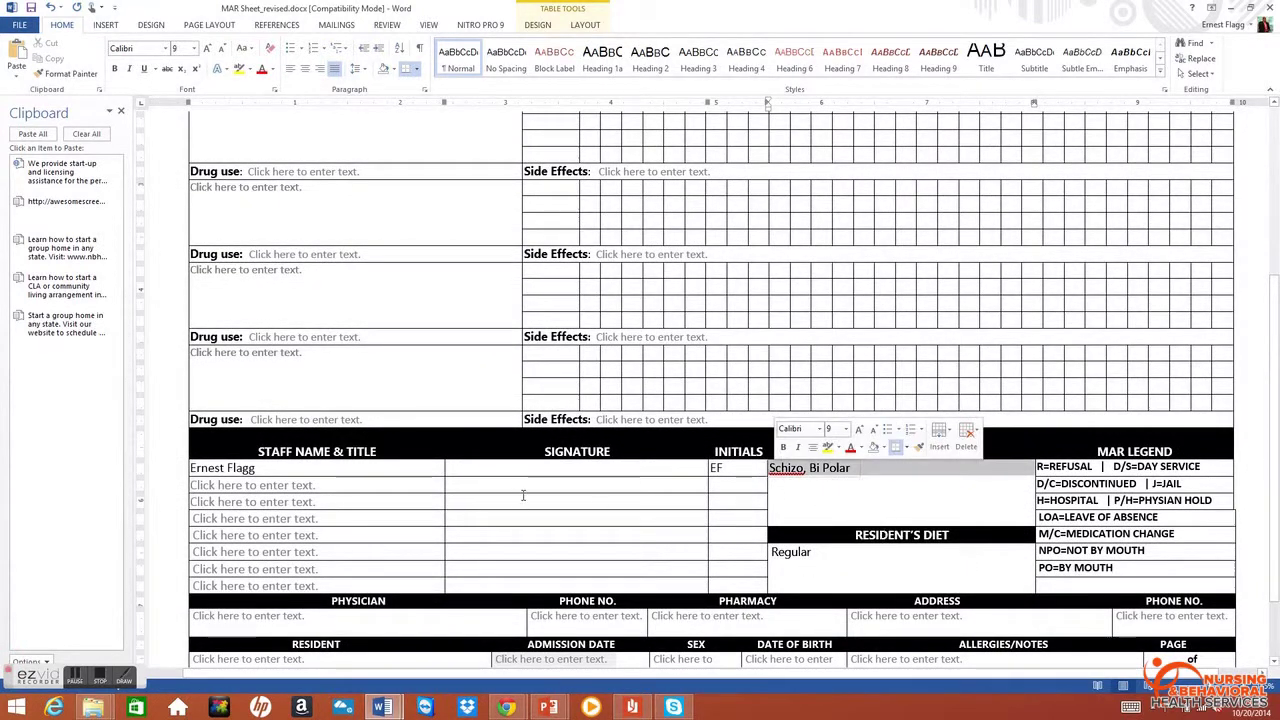
# - Check the first staff member's name and initials entries against the medication grid
pyautogui.click(263, 472)
pyautogui.scroll(1, 645, 350)
pyautogui.scroll(2, 651, 346)
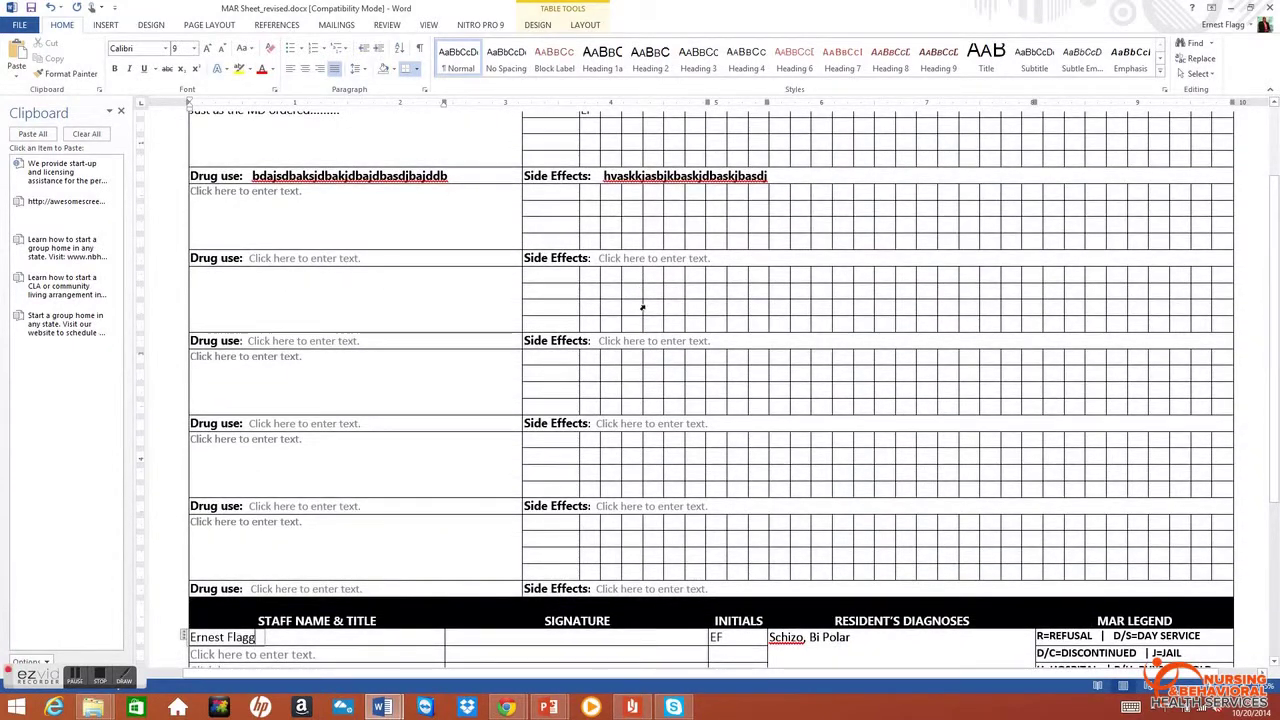
pyautogui.scroll(-4, 645, 306)
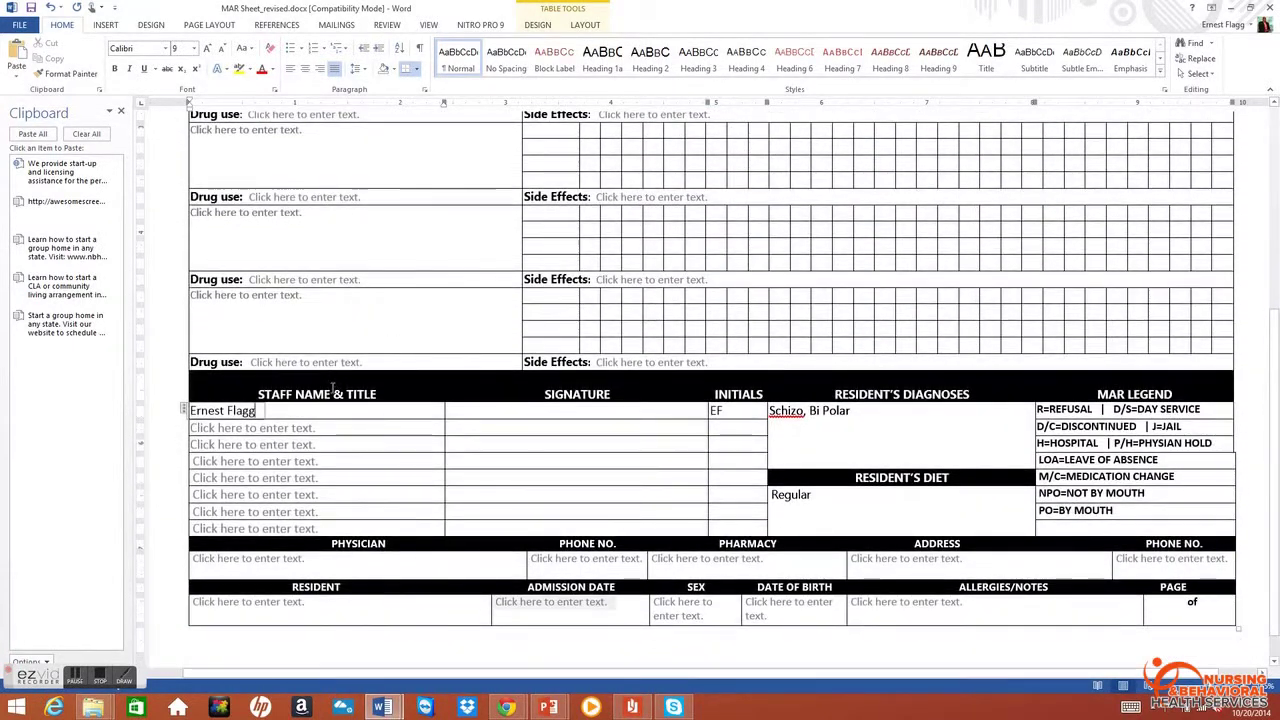
pyautogui.click(702, 413)
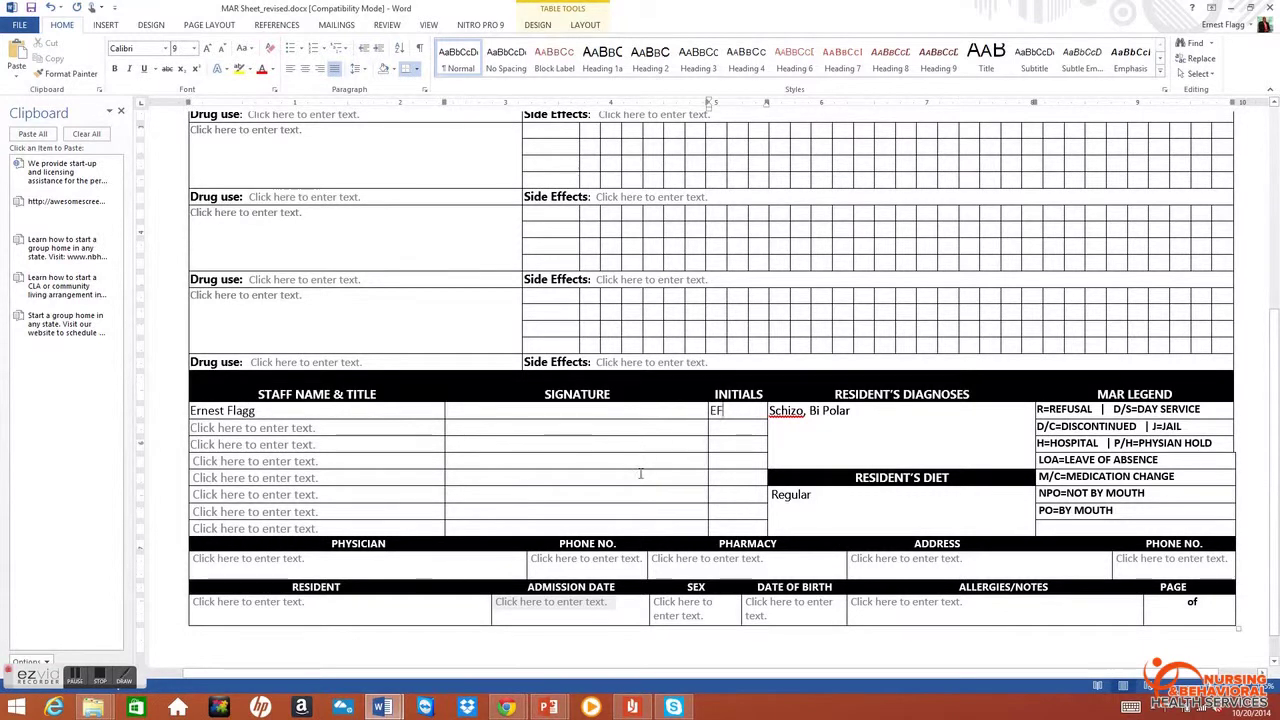
# - Review the whole form, comparing the medication grid with the staff, physician, pharmacy and resident sections
pyautogui.scroll(3, 630, 430)
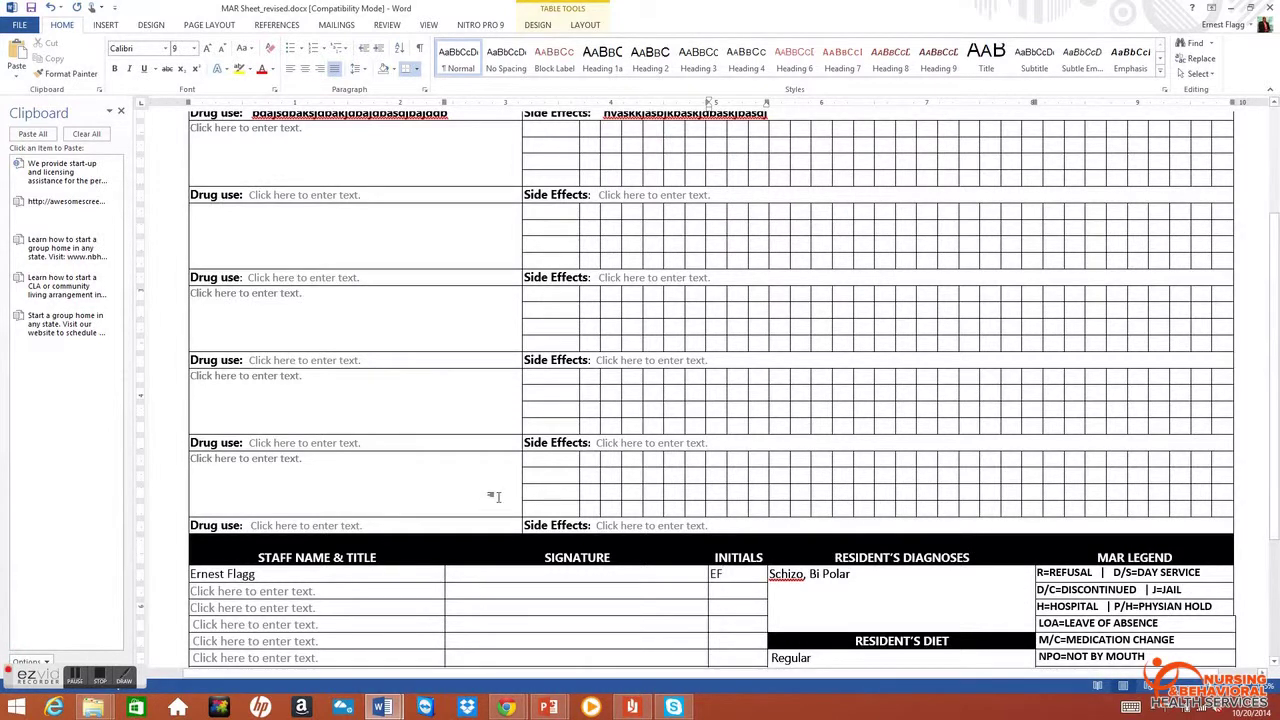
pyautogui.scroll(5, 491, 497)
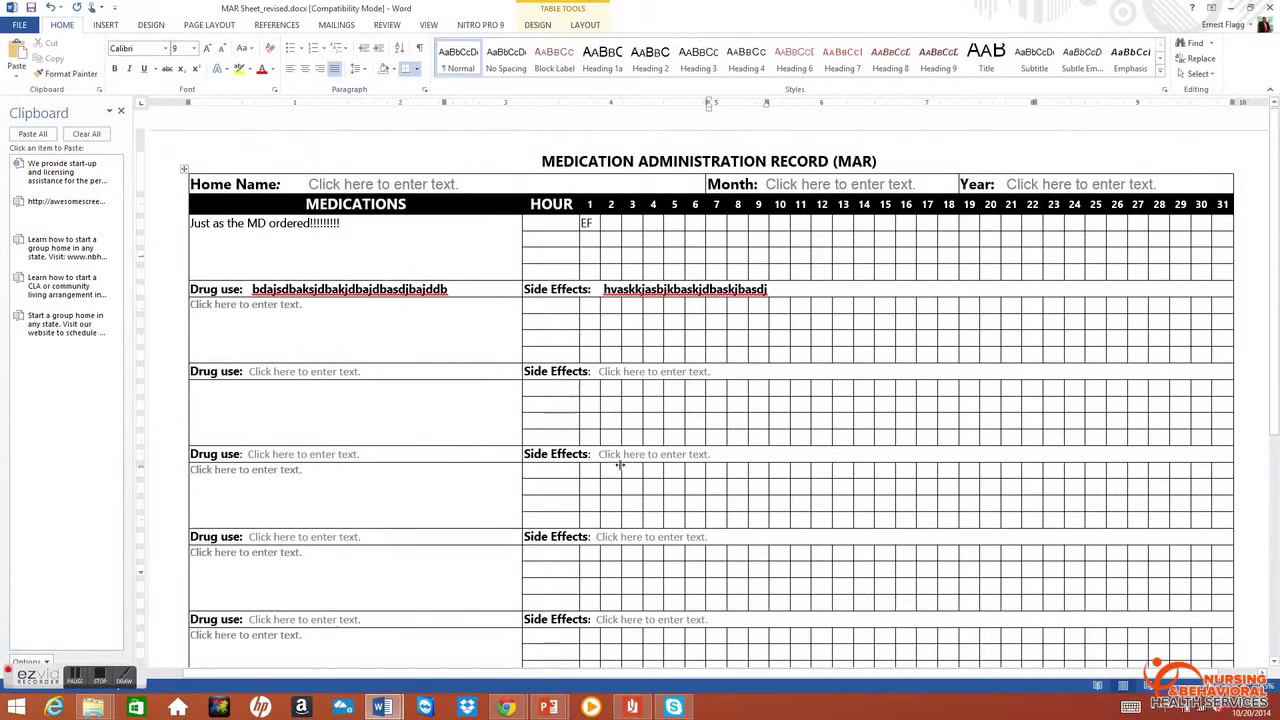
pyautogui.scroll(-5, 620, 465)
pyautogui.scroll(-3, 684, 557)
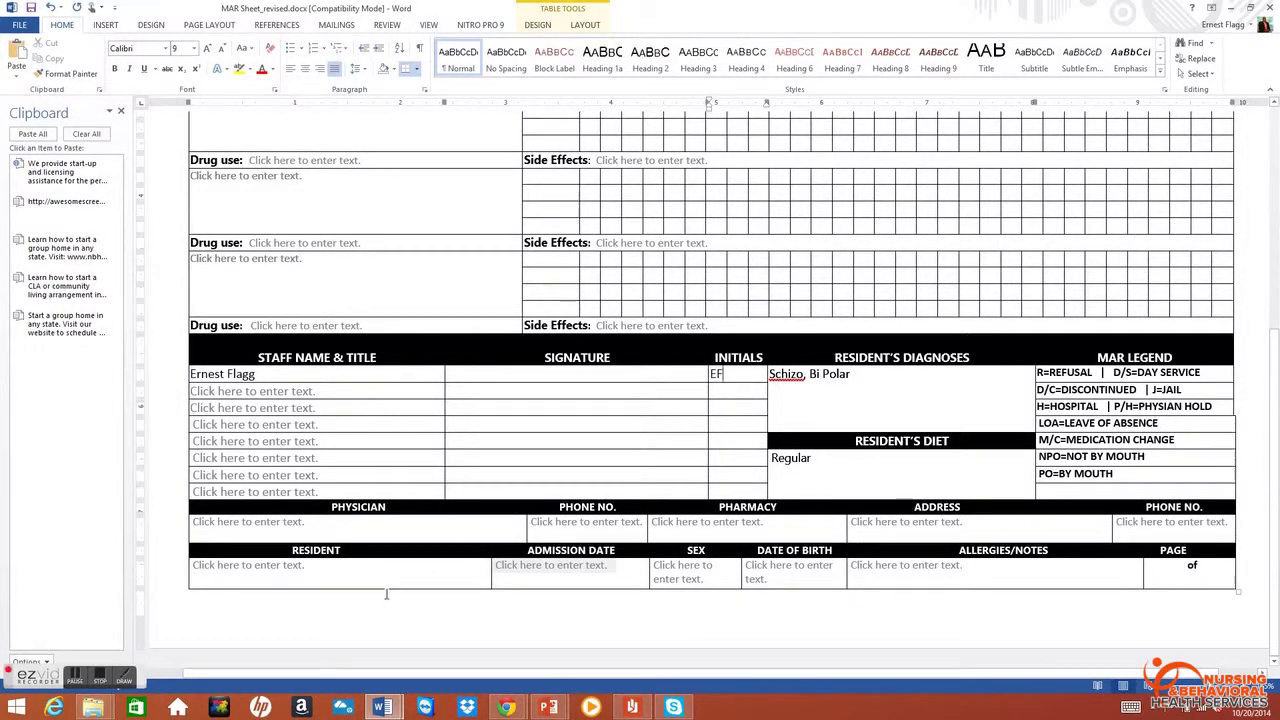
pyautogui.scroll(3, 562, 615)
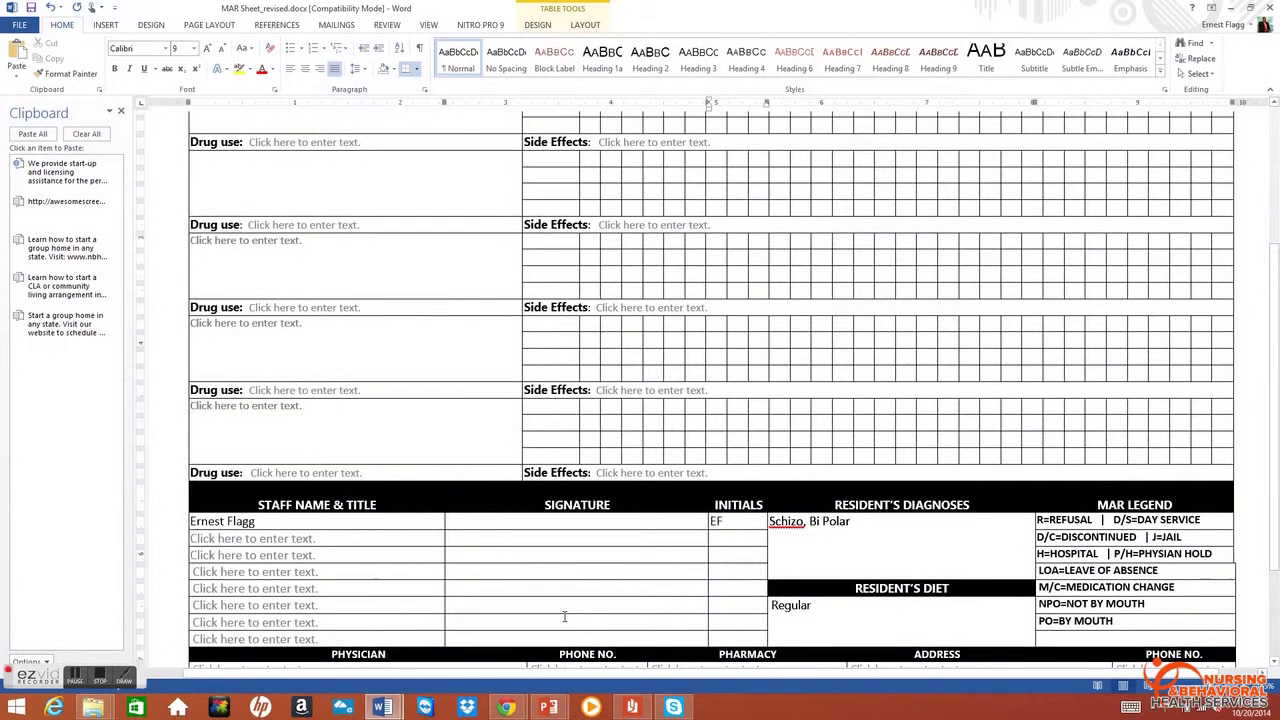
pyautogui.scroll(2, 565, 616)
pyautogui.scroll(3, 567, 616)
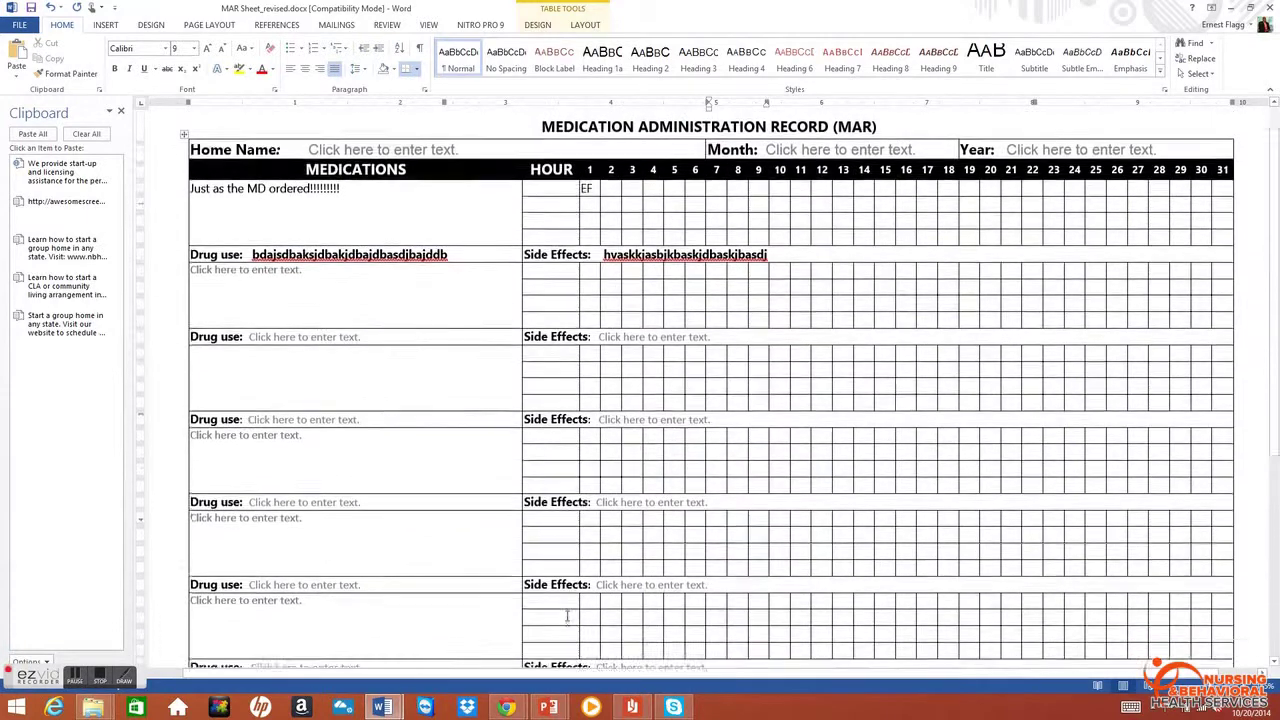
pyautogui.scroll(-3, 590, 614)
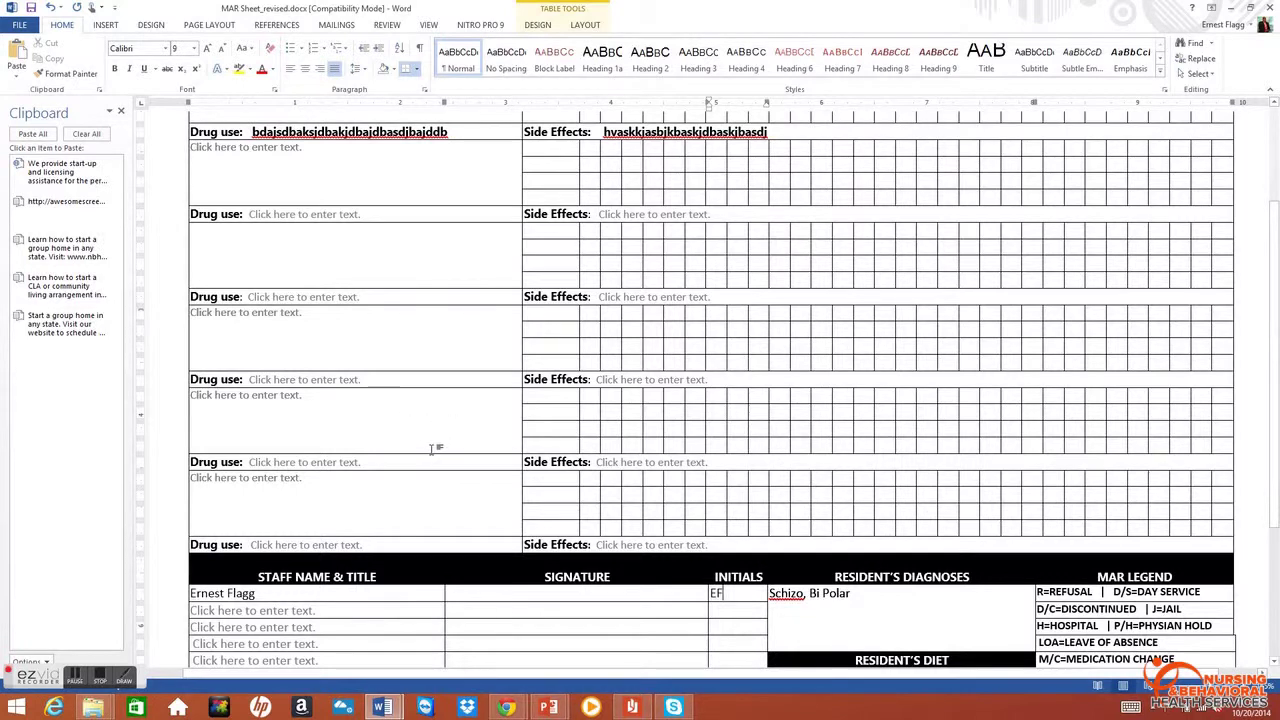
pyautogui.scroll(-4, 450, 450)
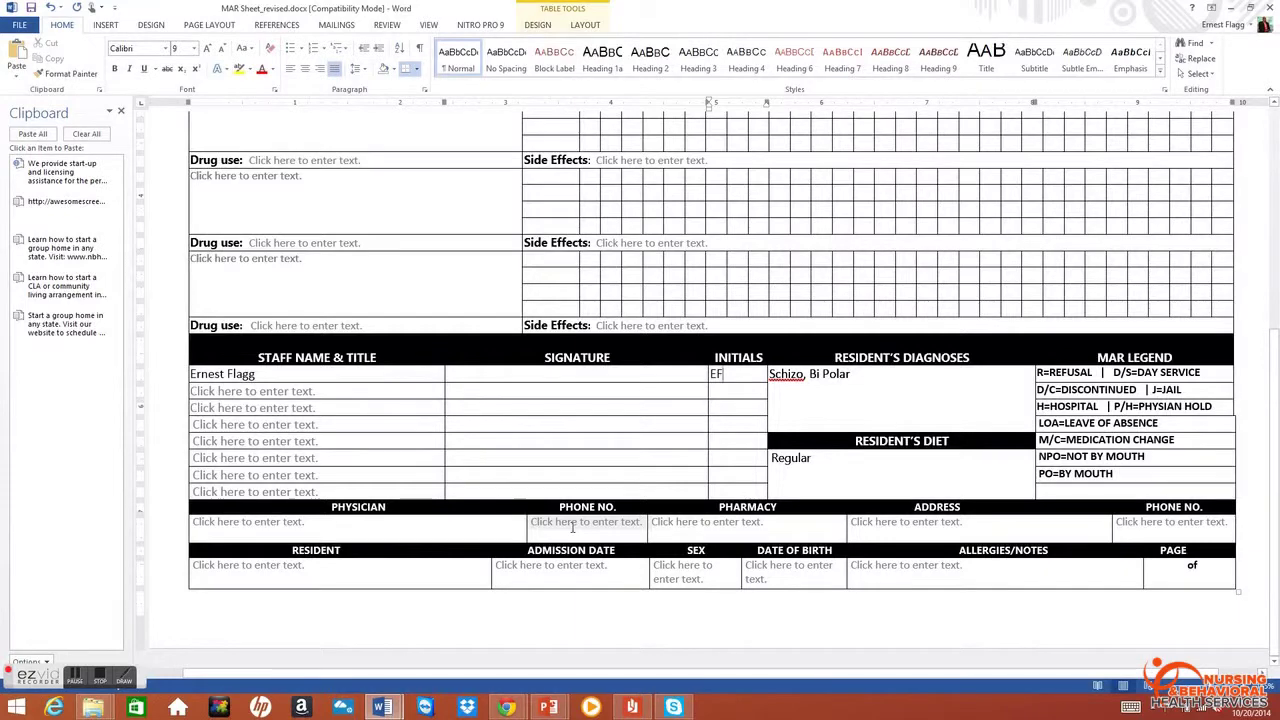
pyautogui.scroll(6, 537, 566)
pyautogui.scroll(2, 537, 566)
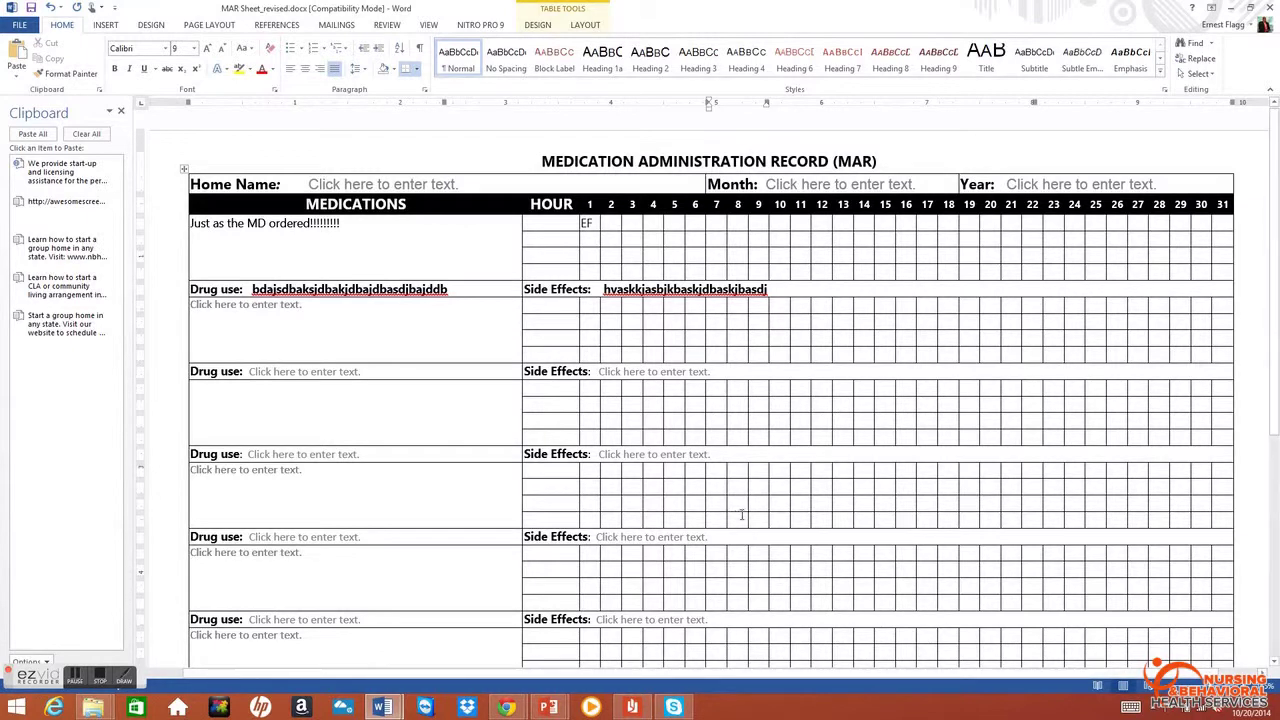
pyautogui.scroll(-1, 748, 516)
pyautogui.scroll(-5, 756, 530)
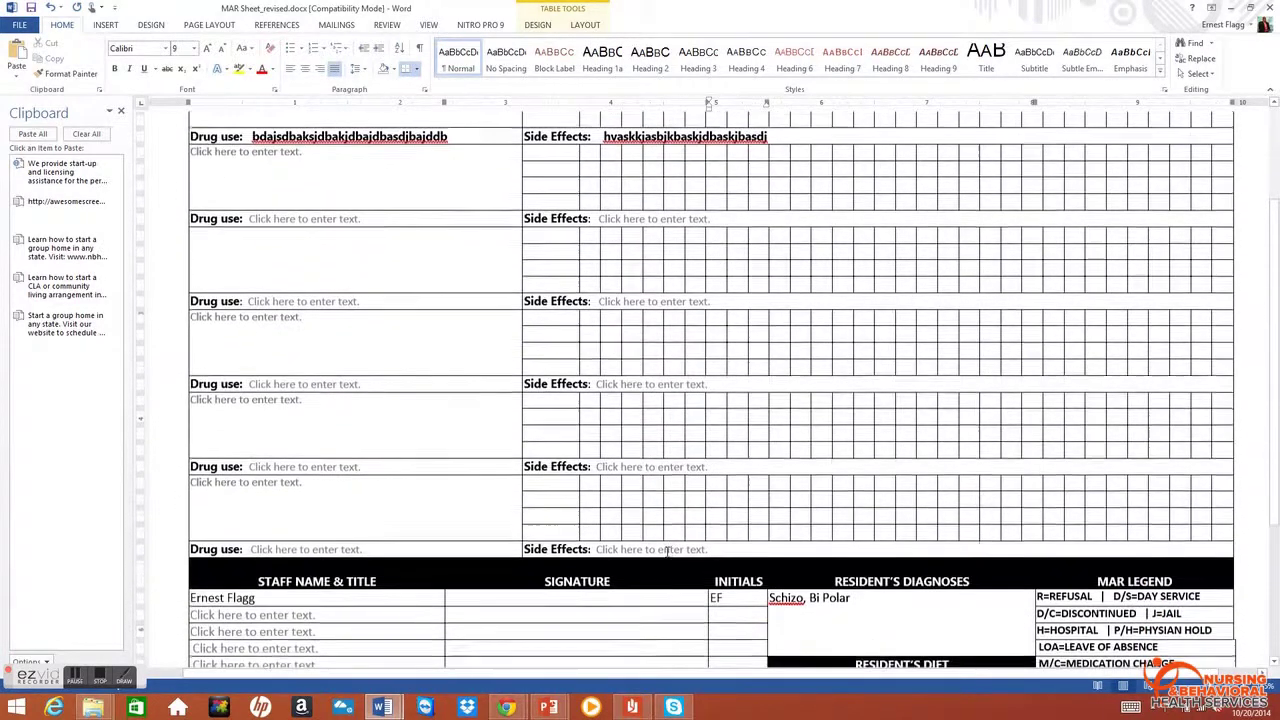
pyautogui.scroll(-3, 665, 550)
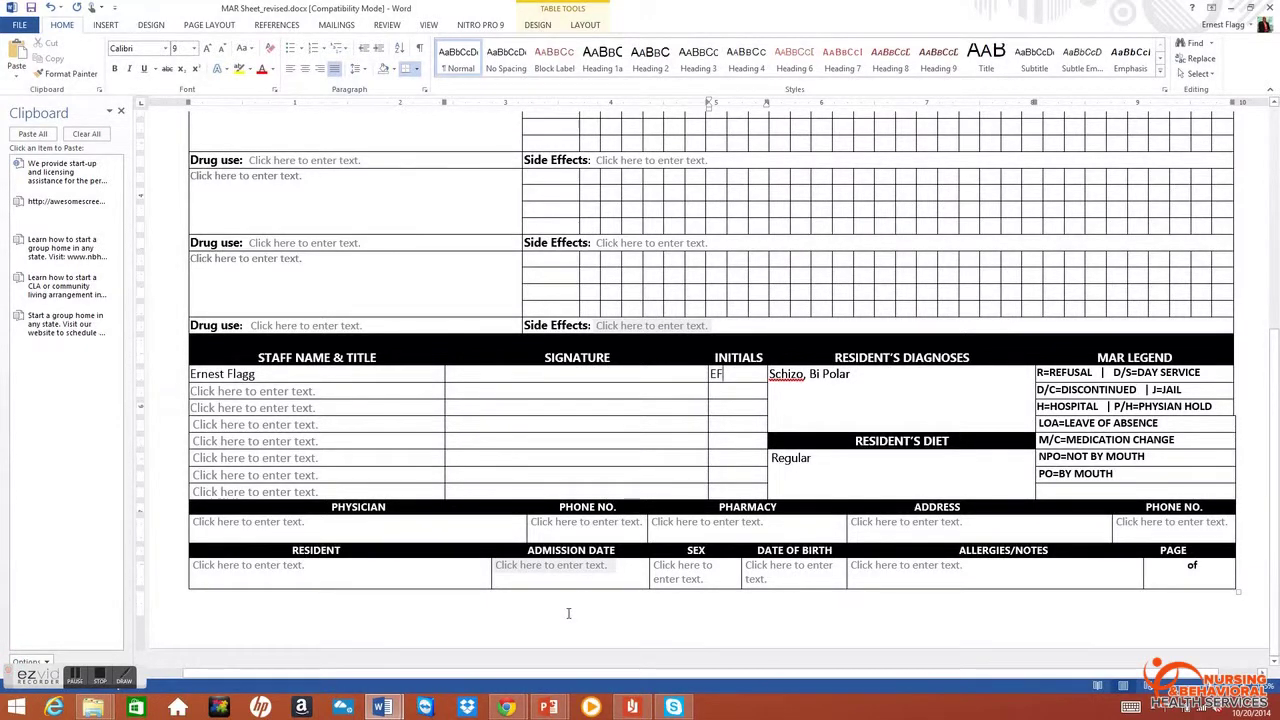
pyautogui.scroll(5, 584, 592)
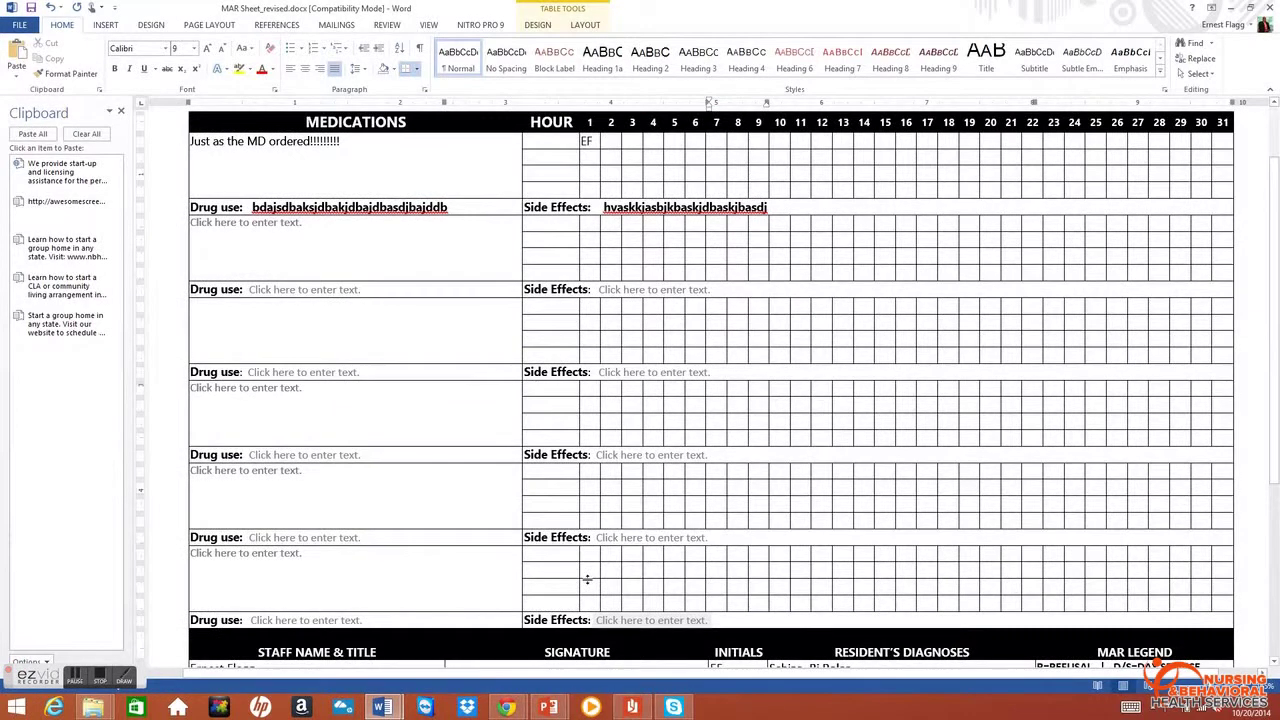